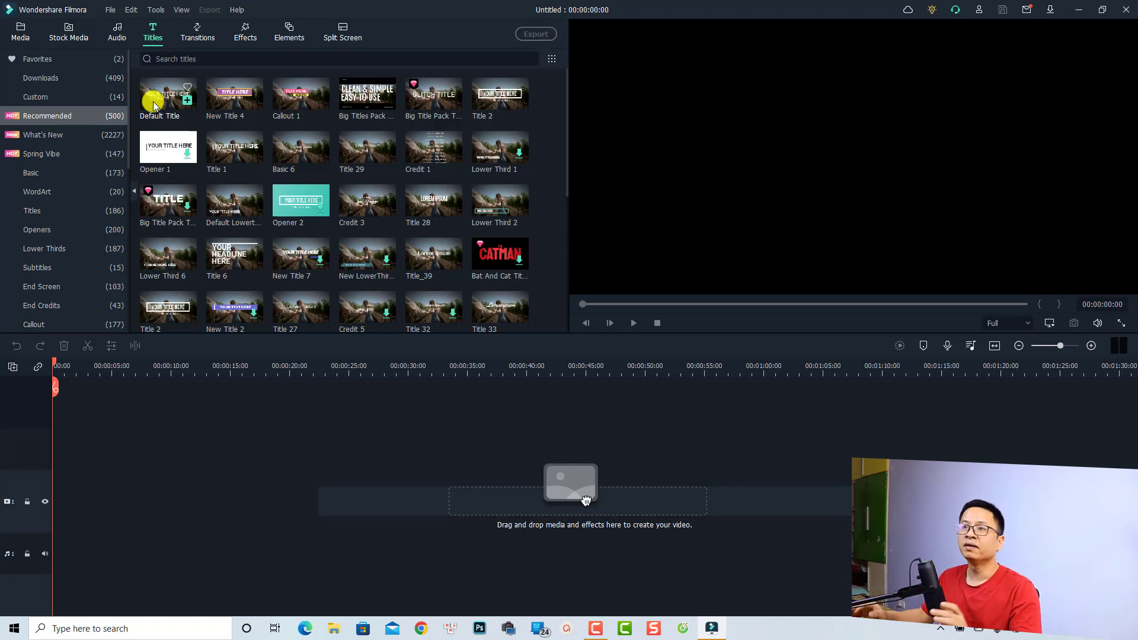
Add the Default Title to the start of the empty timeline and play it briefly from the beginning.
click(185, 99)
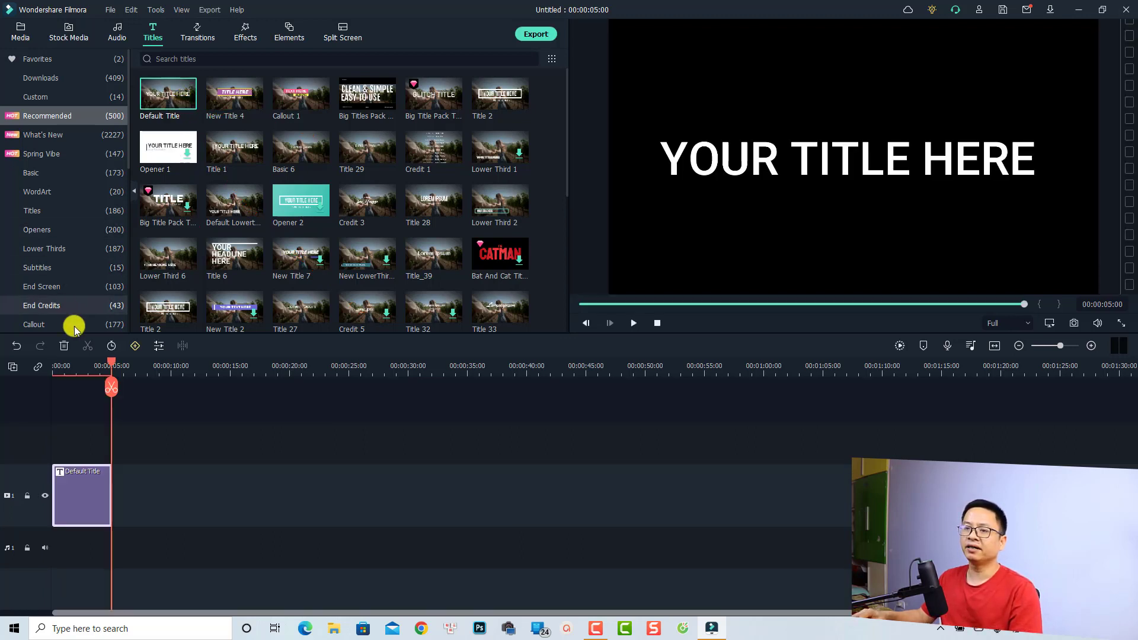
click(53, 371)
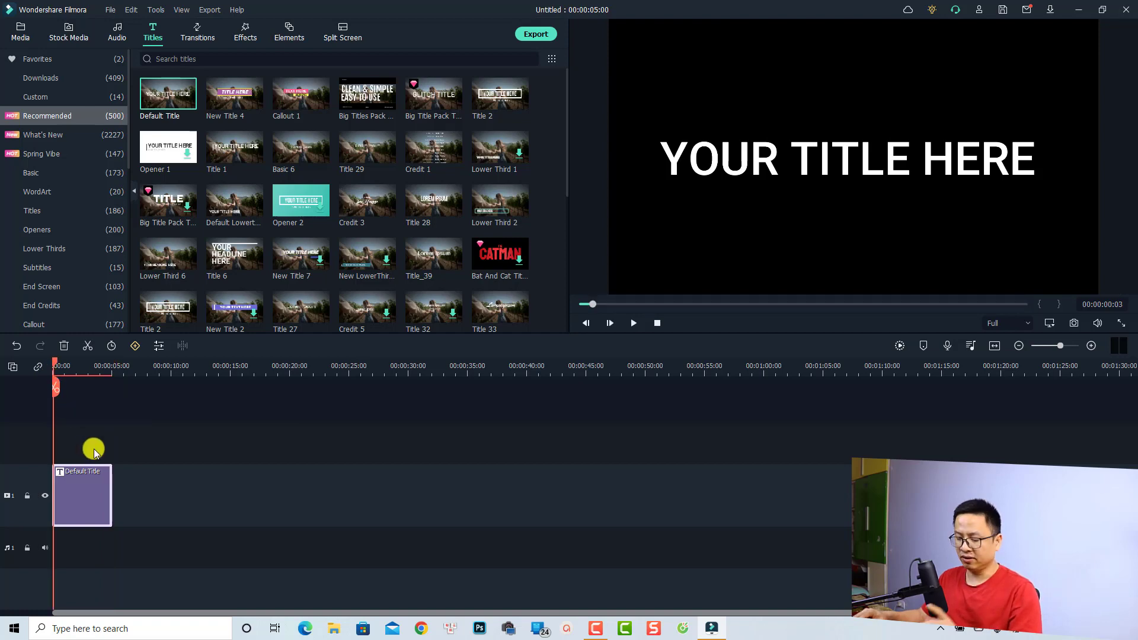
key(space)
key(space)
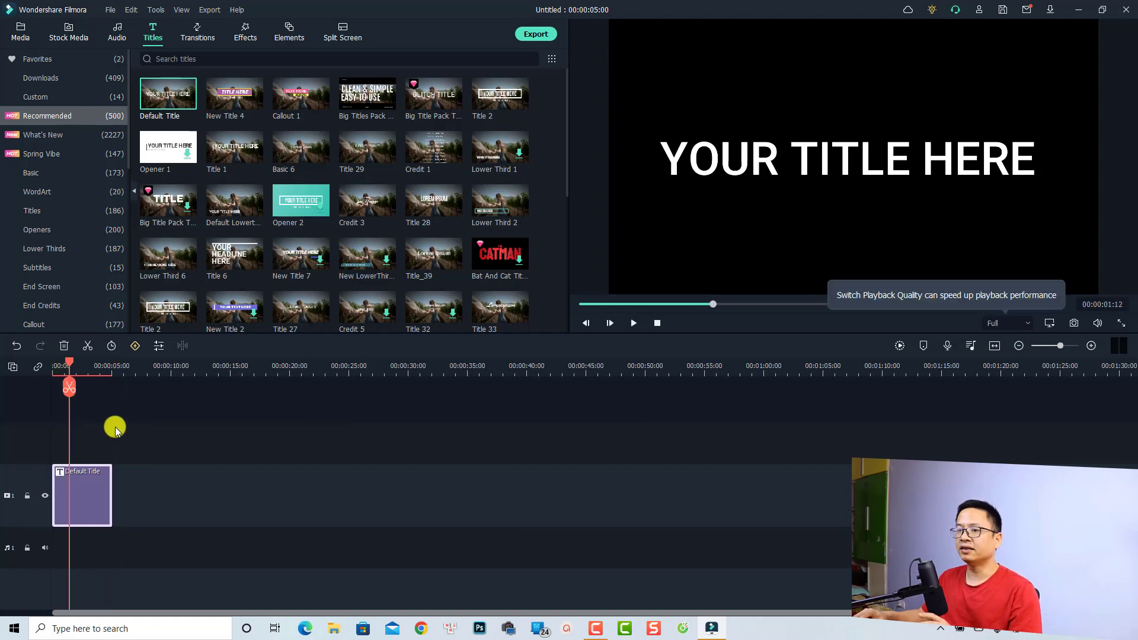
Open the title clip for editing and replace its placeholder text with TEXT.
click(995, 346)
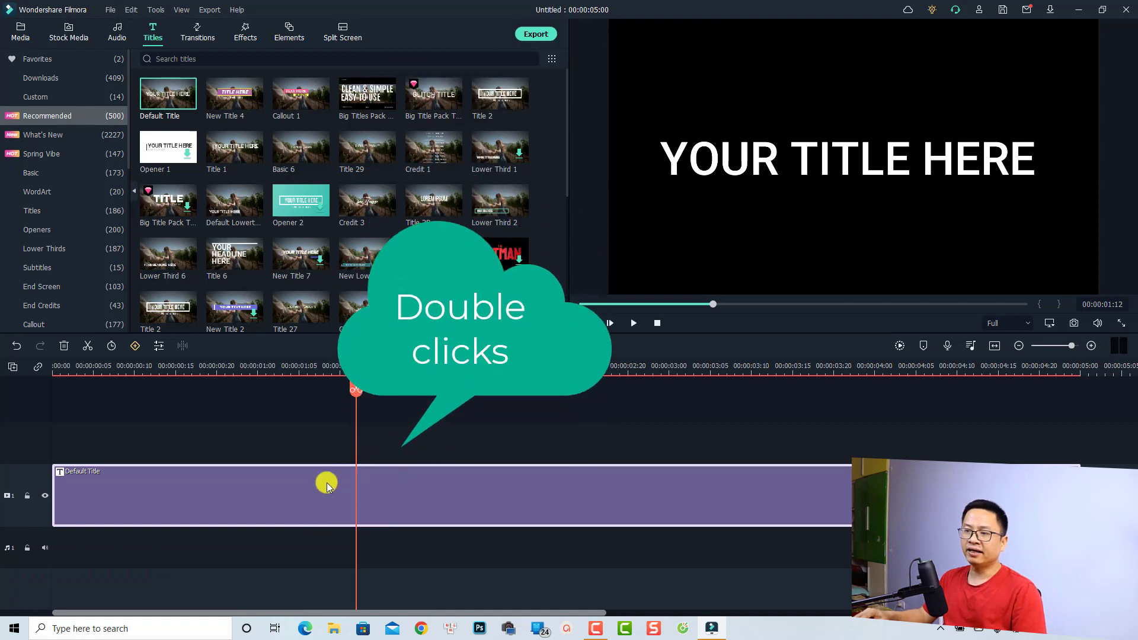
double_click(335, 495)
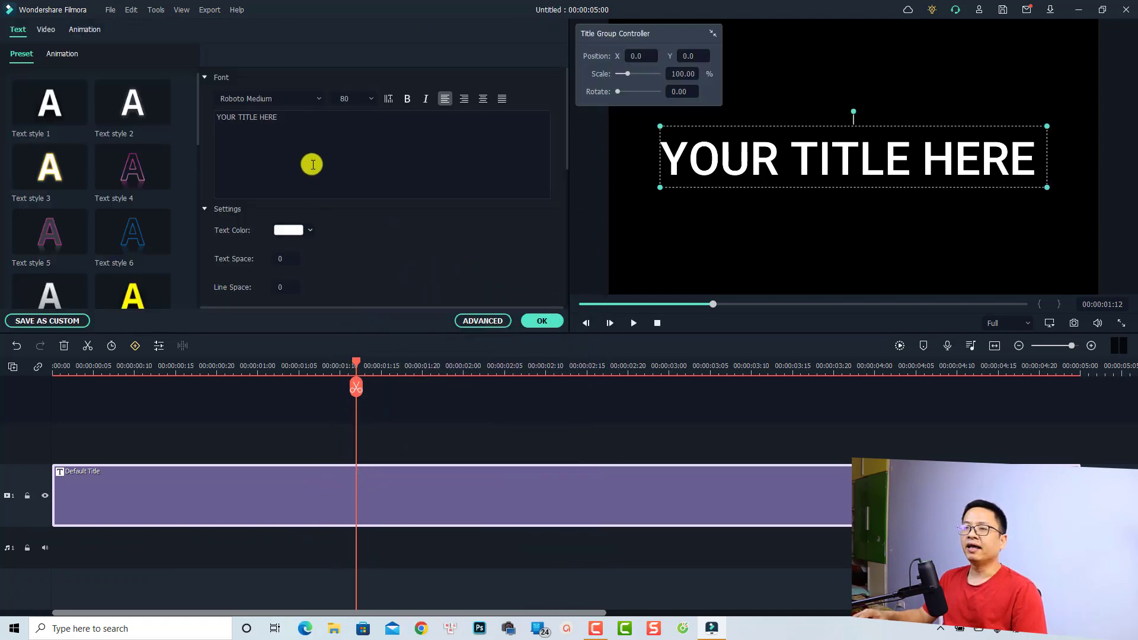
click(297, 132)
key(ctrl+a)
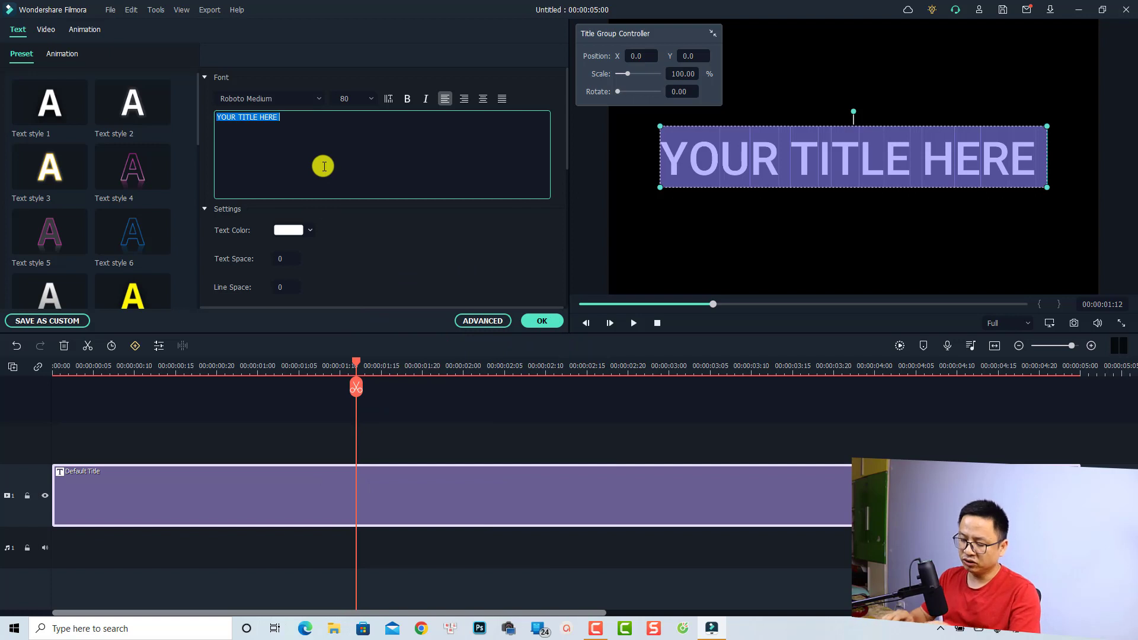
text(TE)
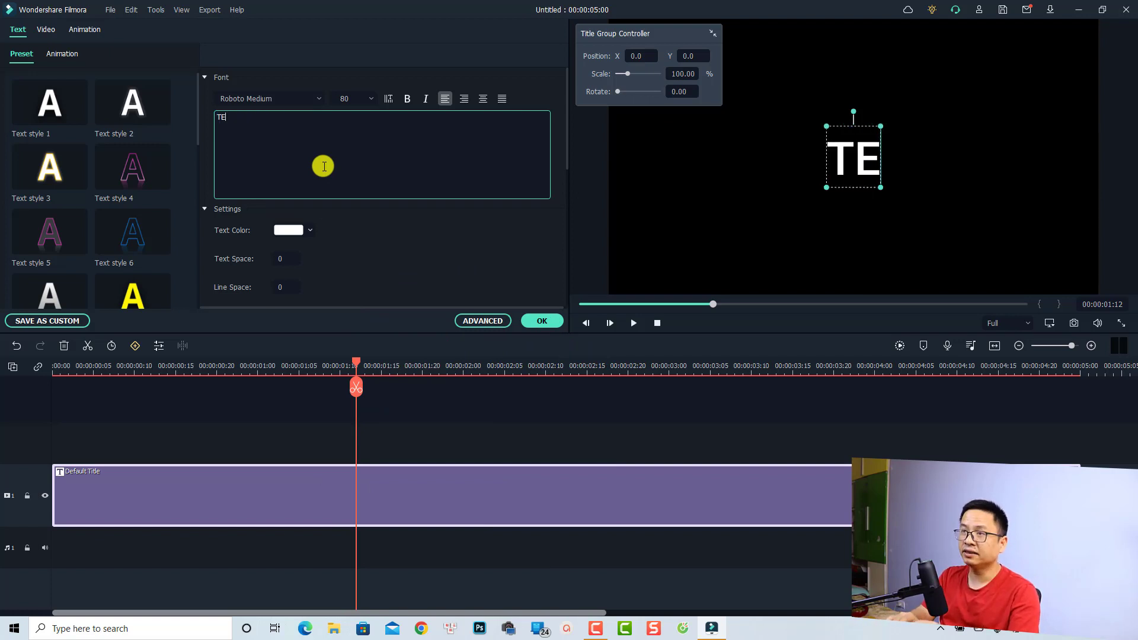
text(XT)
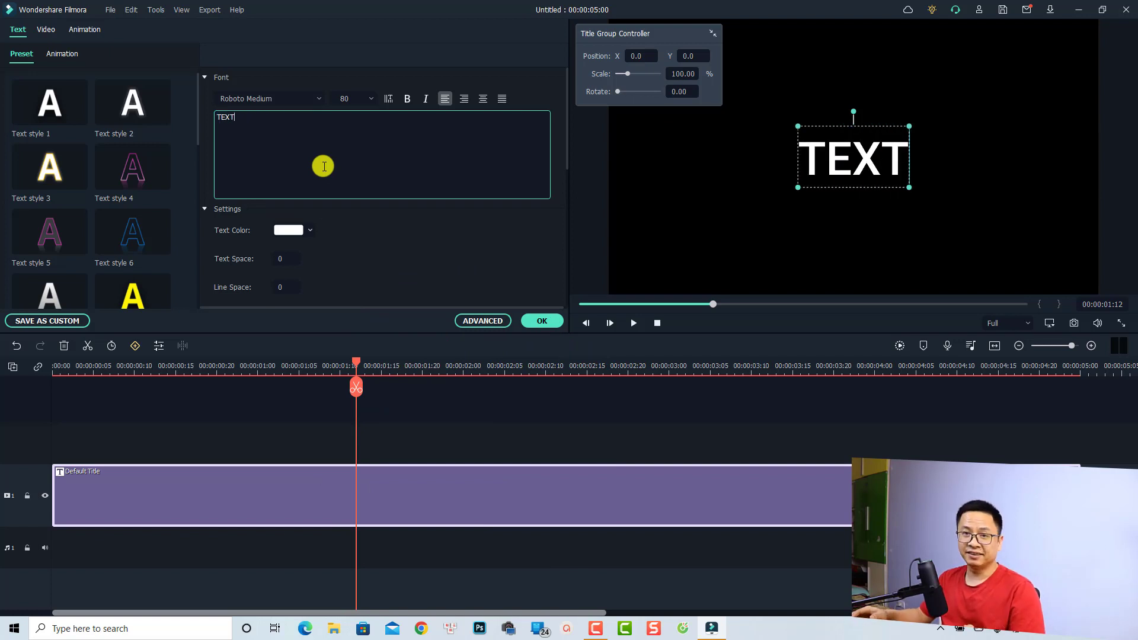
Set the title's font to Impact and its font size to 300.
click(282, 100)
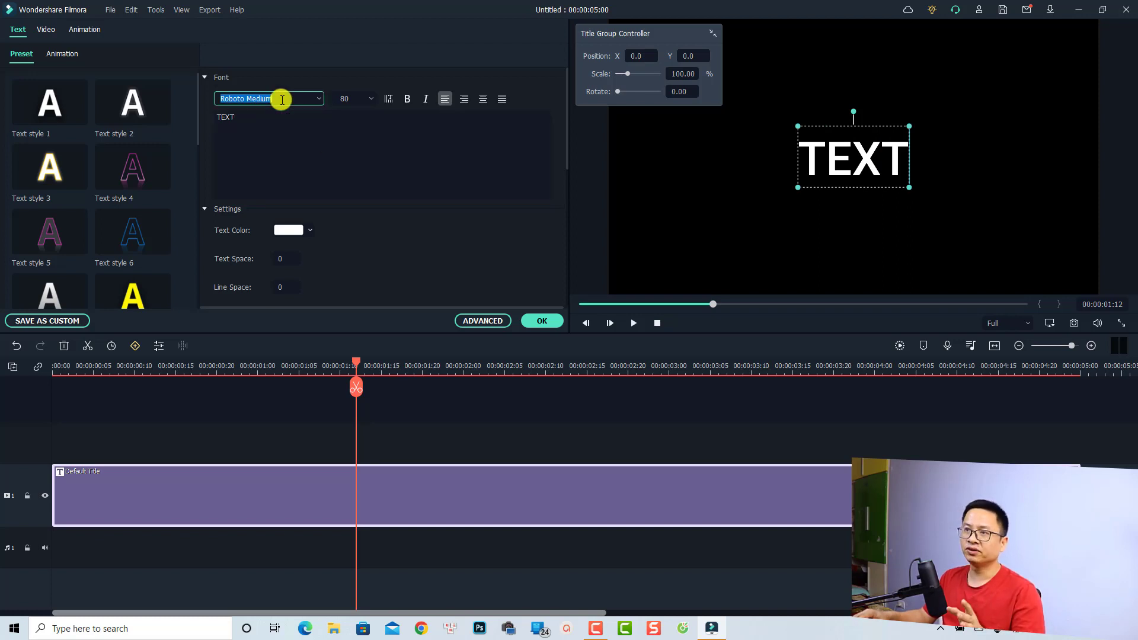
text(Impact)
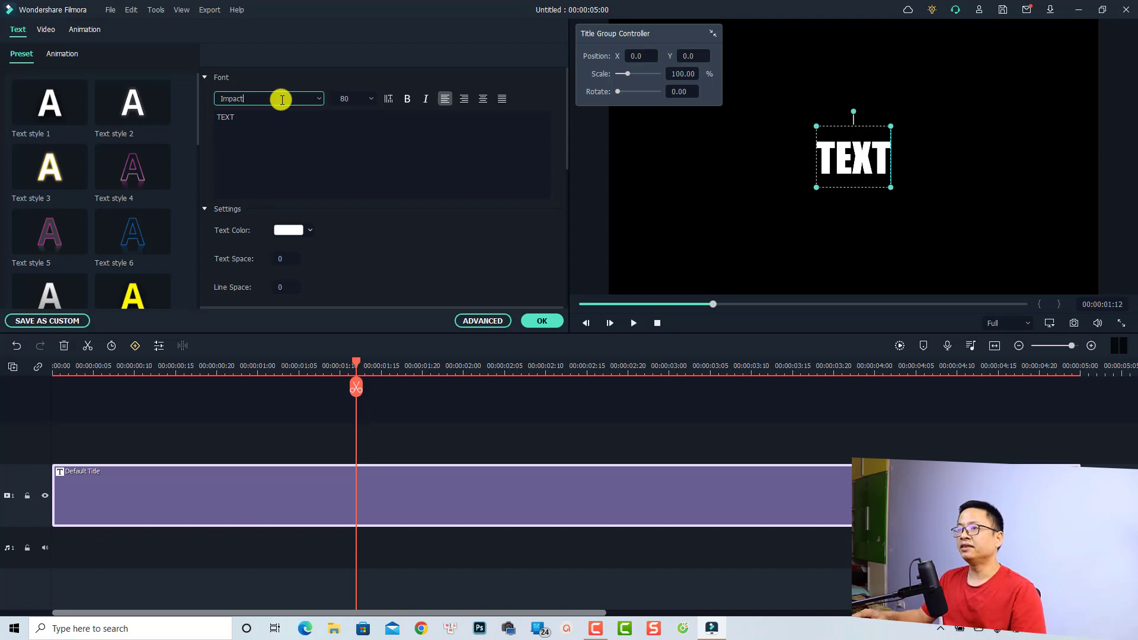
click(348, 98)
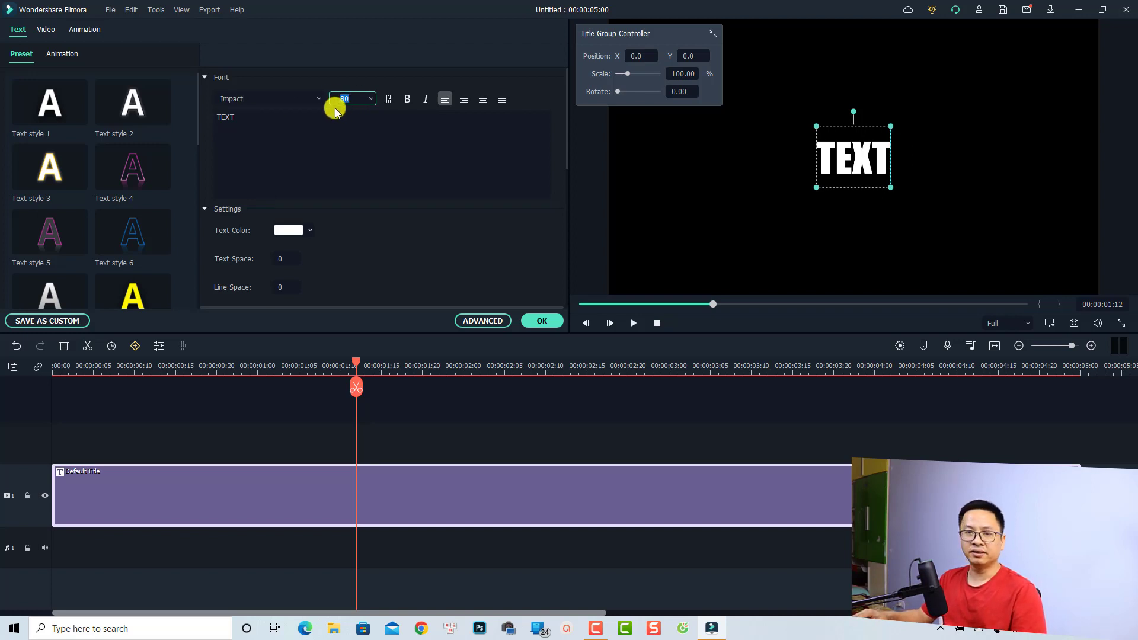
text(300)
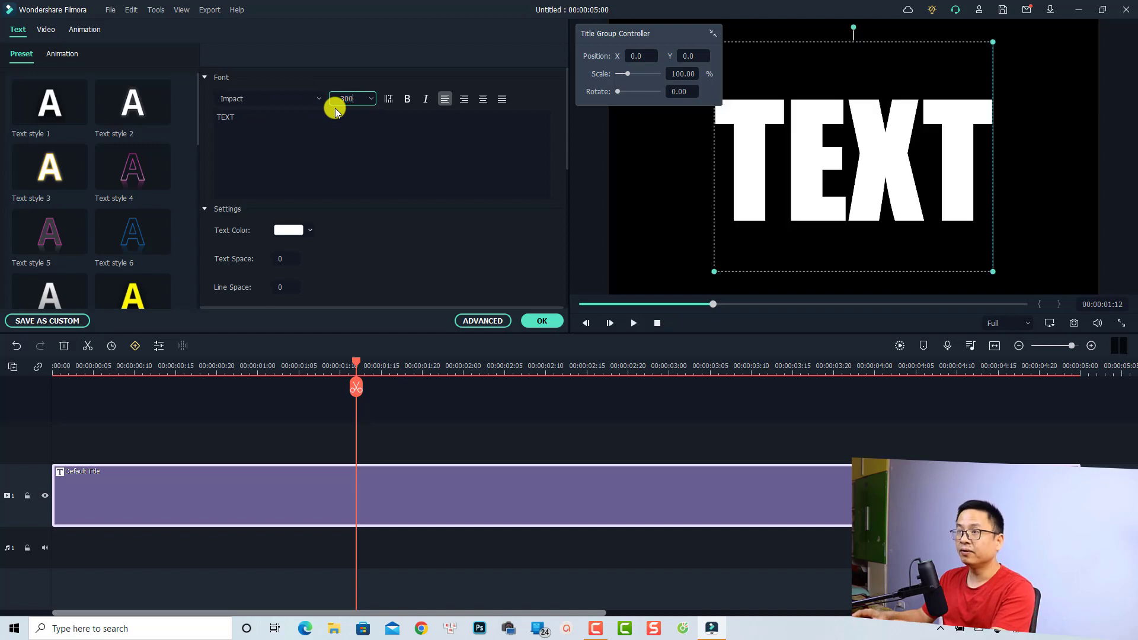
key(Return)
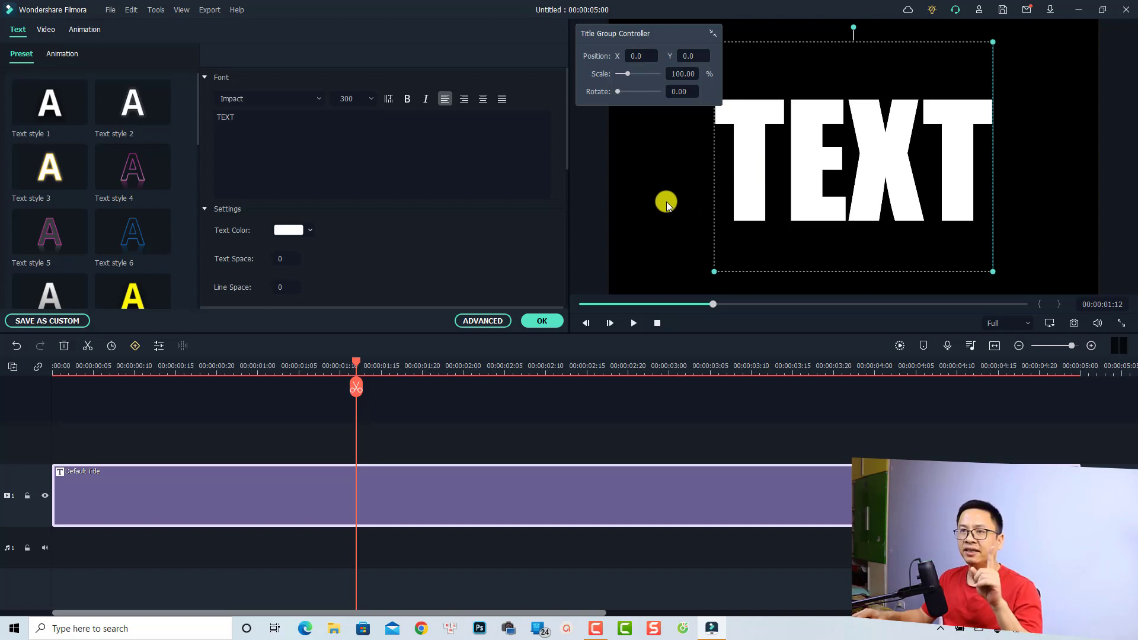
Apply the Type Writer text animation to the title and accept the title edits.
click(58, 55)
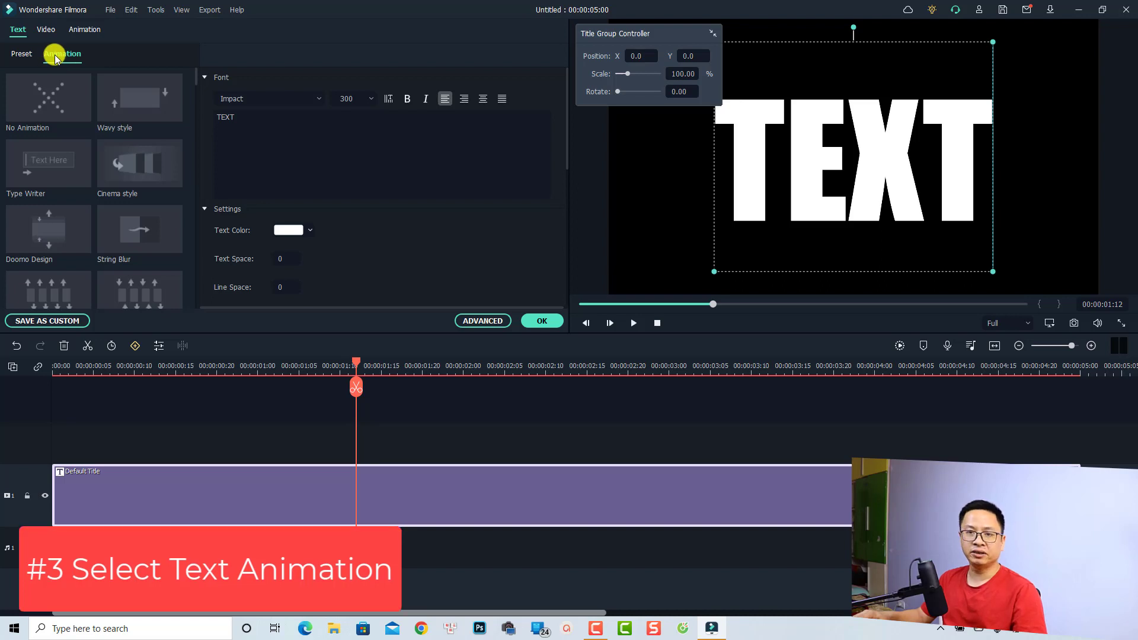
mouse_move(137, 103)
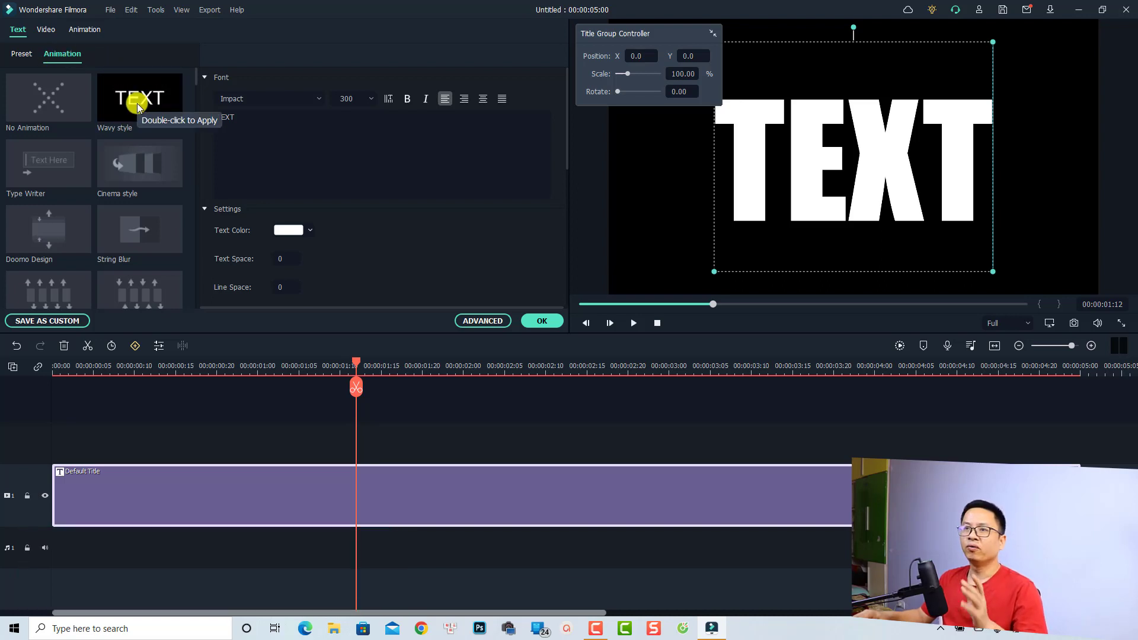
mouse_move(32, 174)
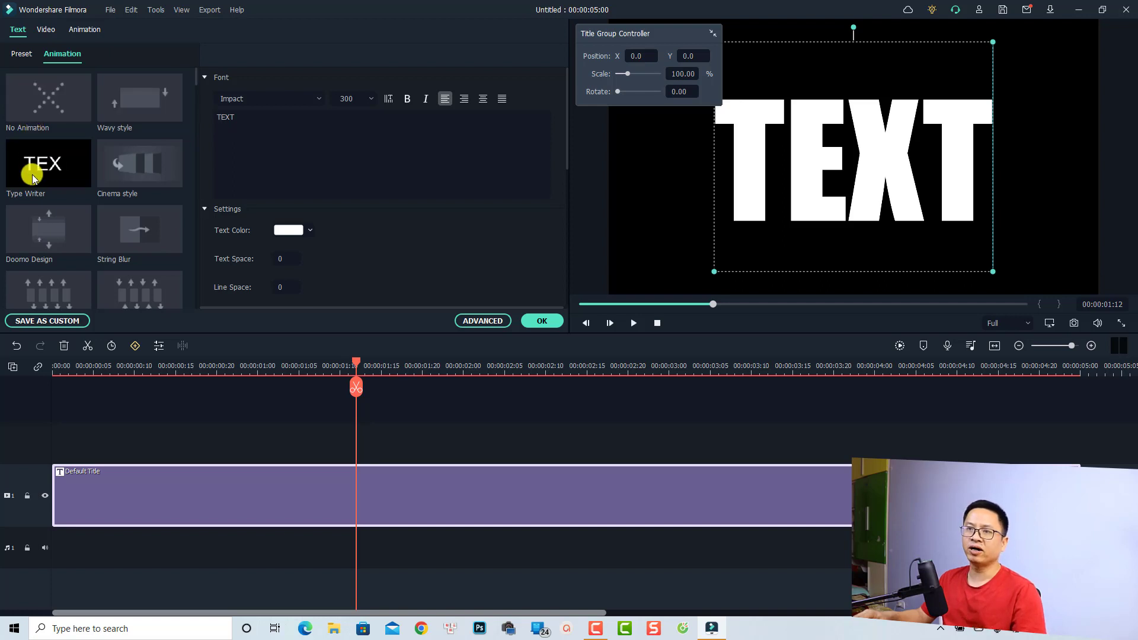
mouse_move(151, 180)
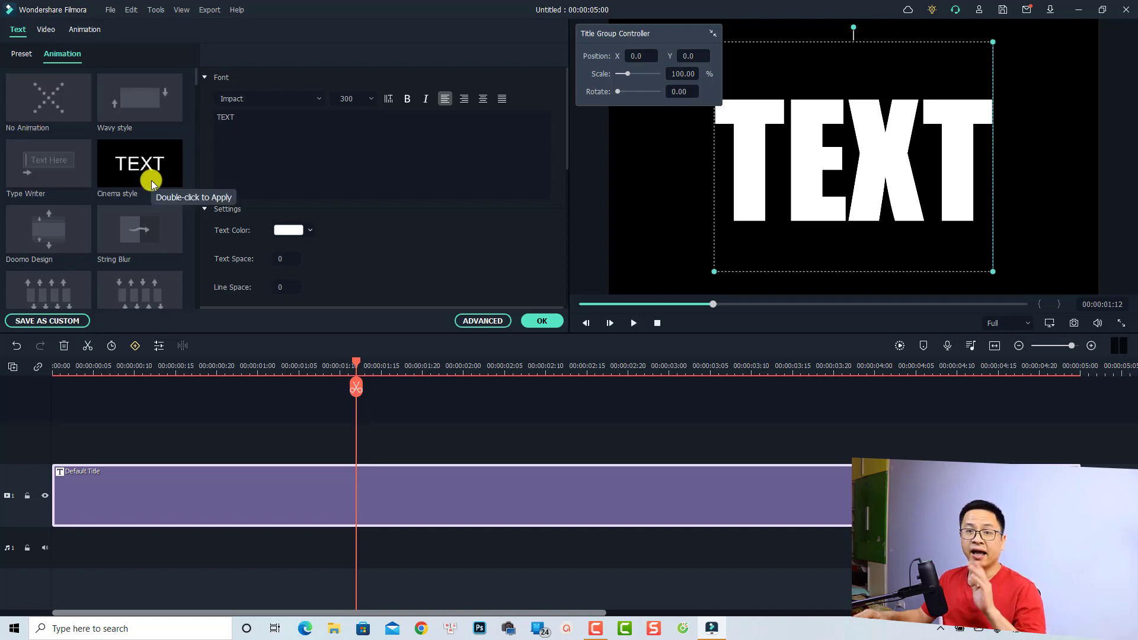
double_click(38, 178)
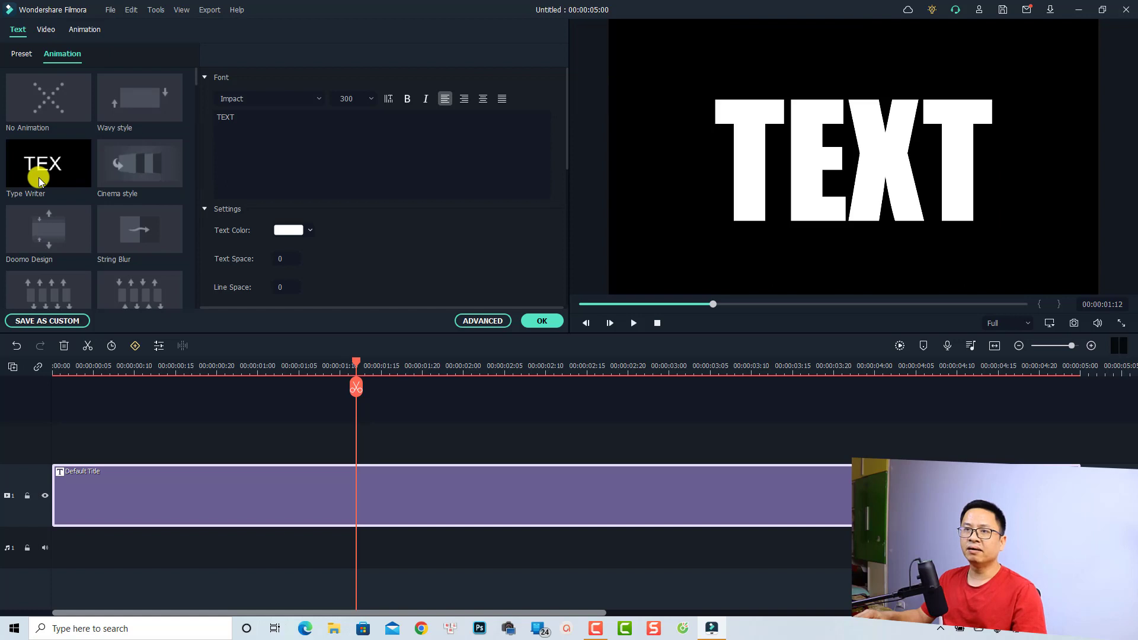
double_click(44, 170)
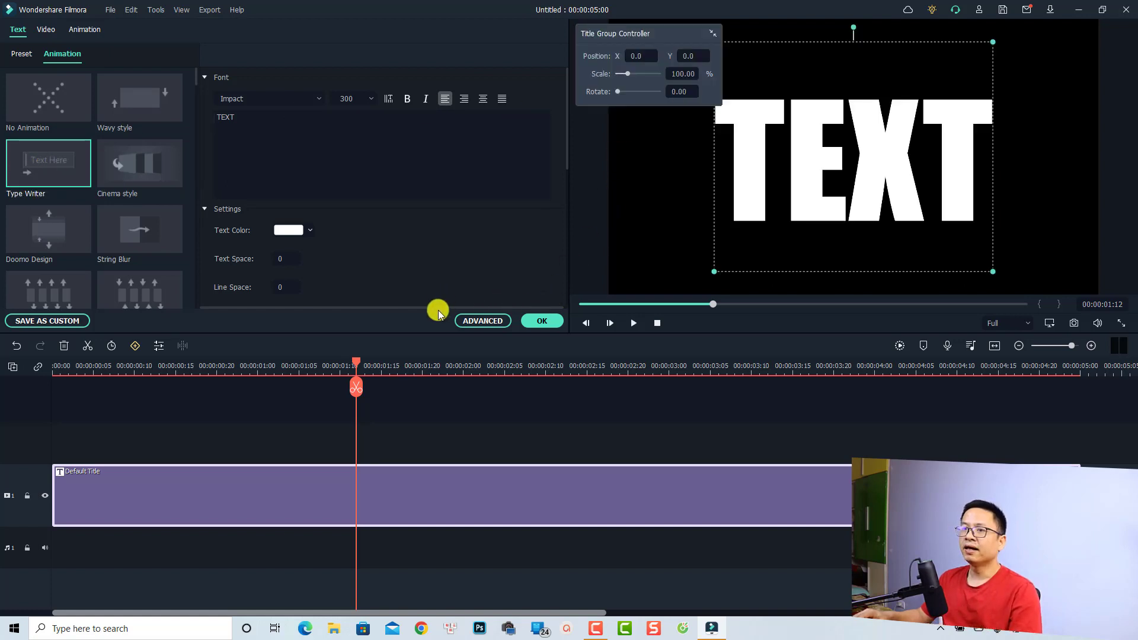
click(541, 323)
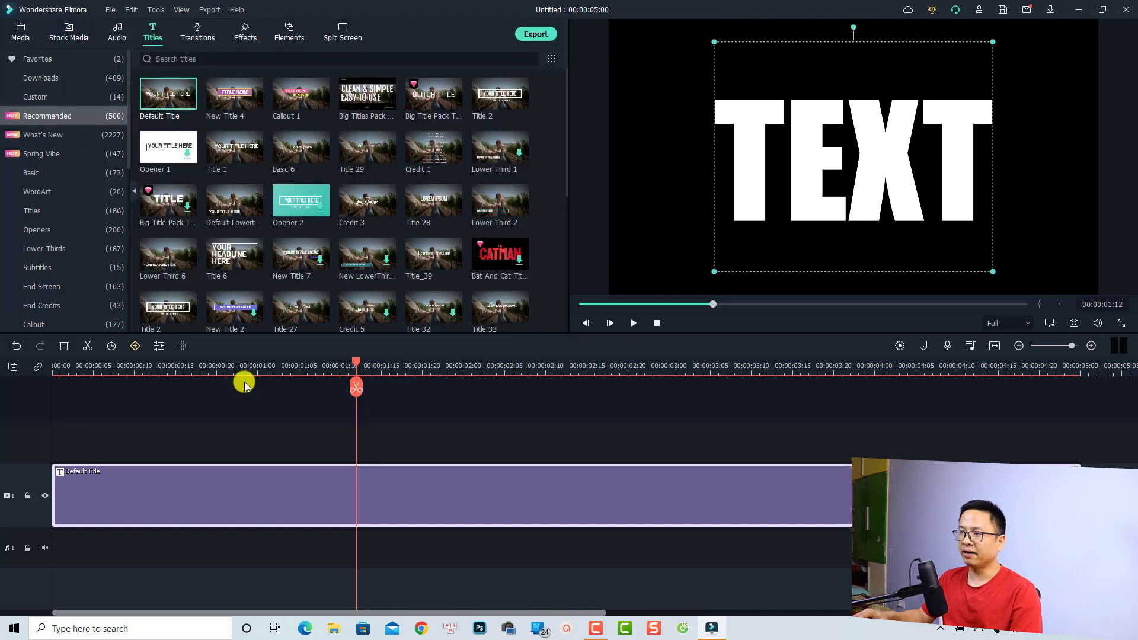
Play the animated title from the start of the timeline to about the two-second mark.
click(52, 373)
key(space)
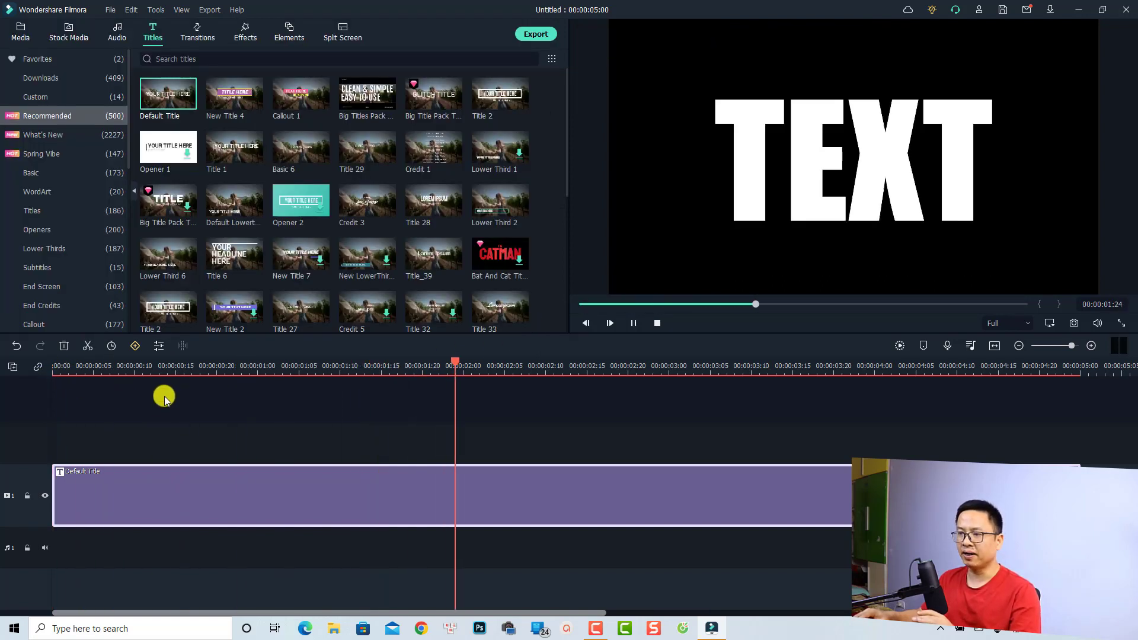
key(space)
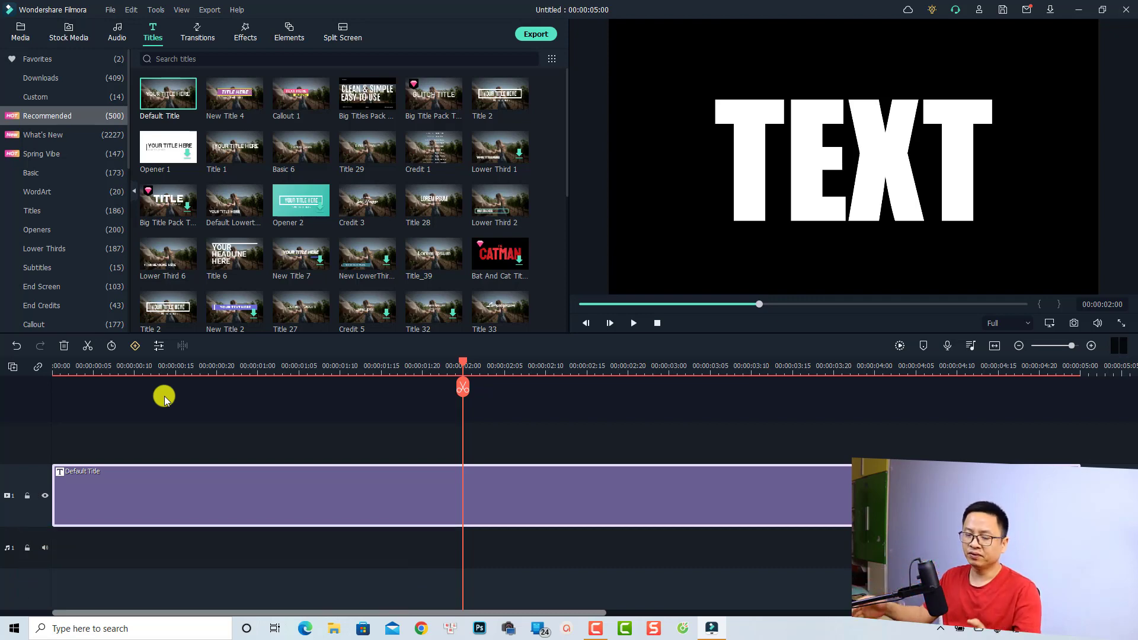
Start a local MP4 export and name the file TEXT EXAMPLE.
click(534, 35)
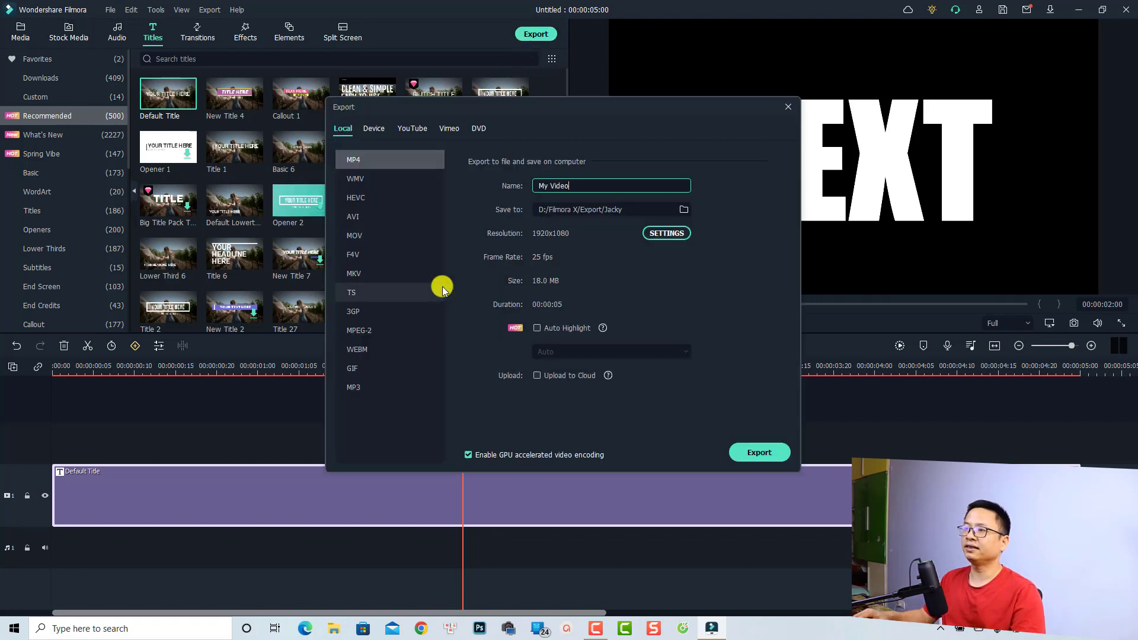
drag(568, 186, 523, 188)
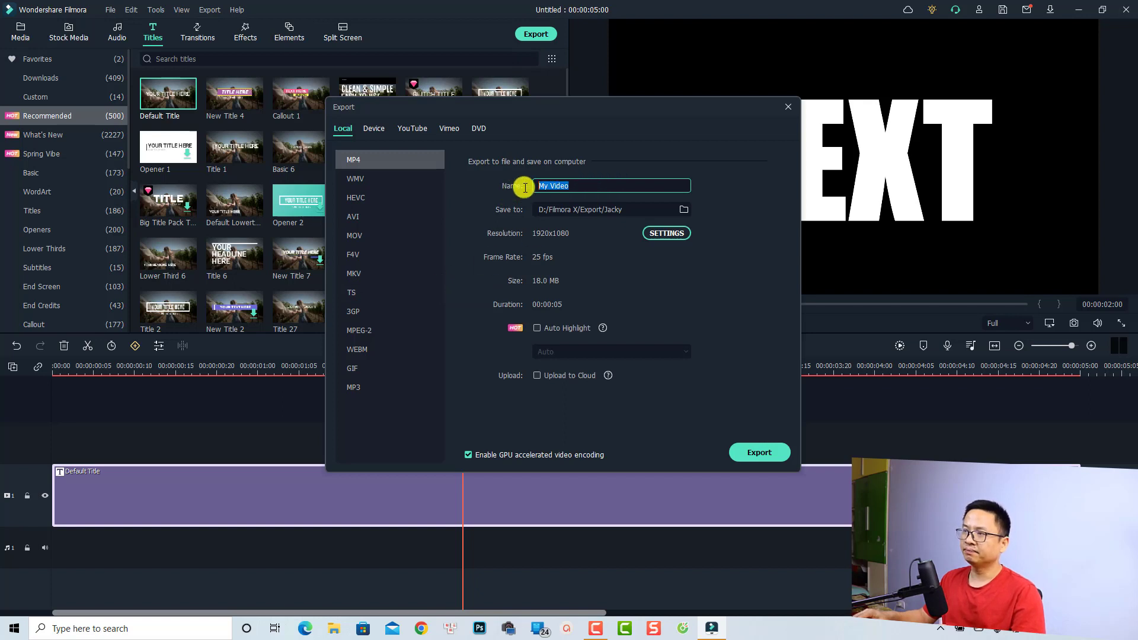
text(TEXT EXAMPLE)
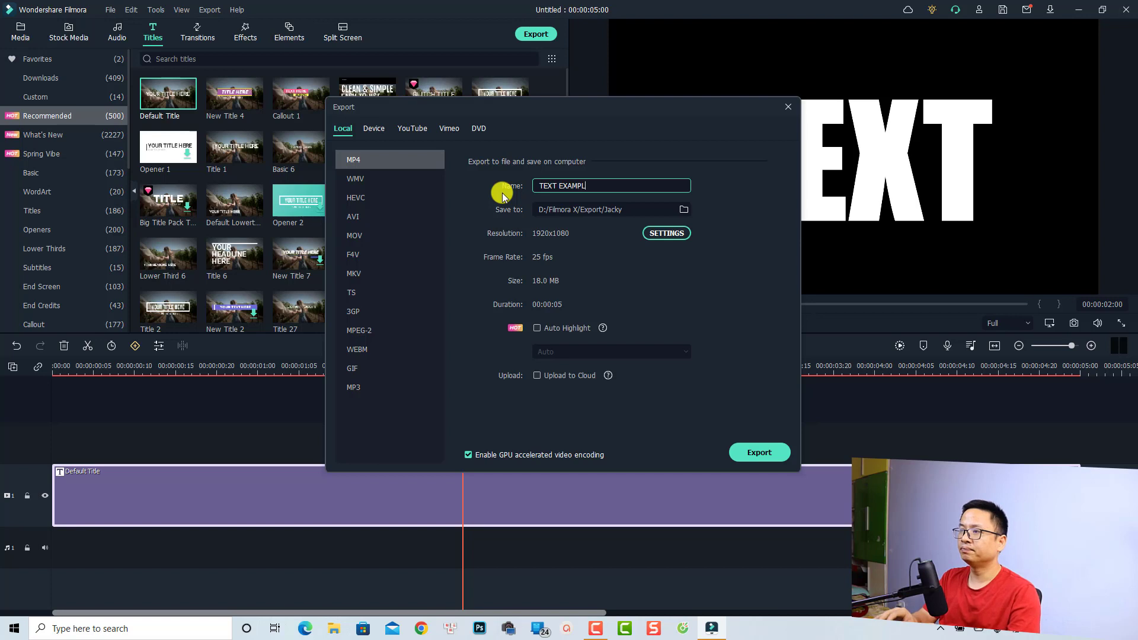
Set the export frame rate to 60 fps and export the video.
click(654, 234)
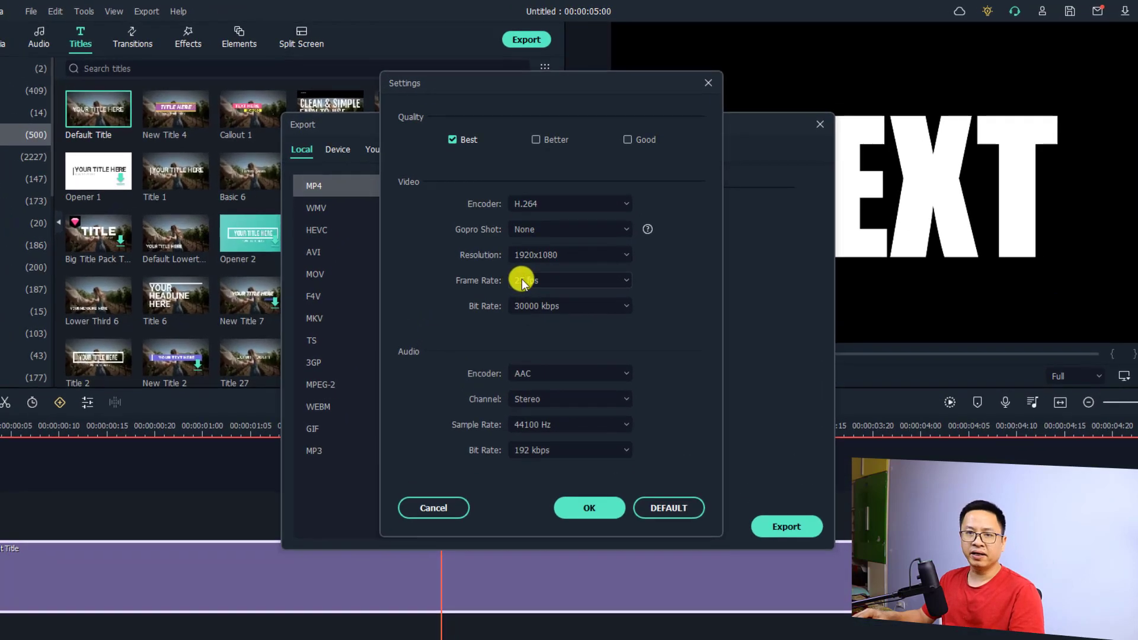
click(522, 281)
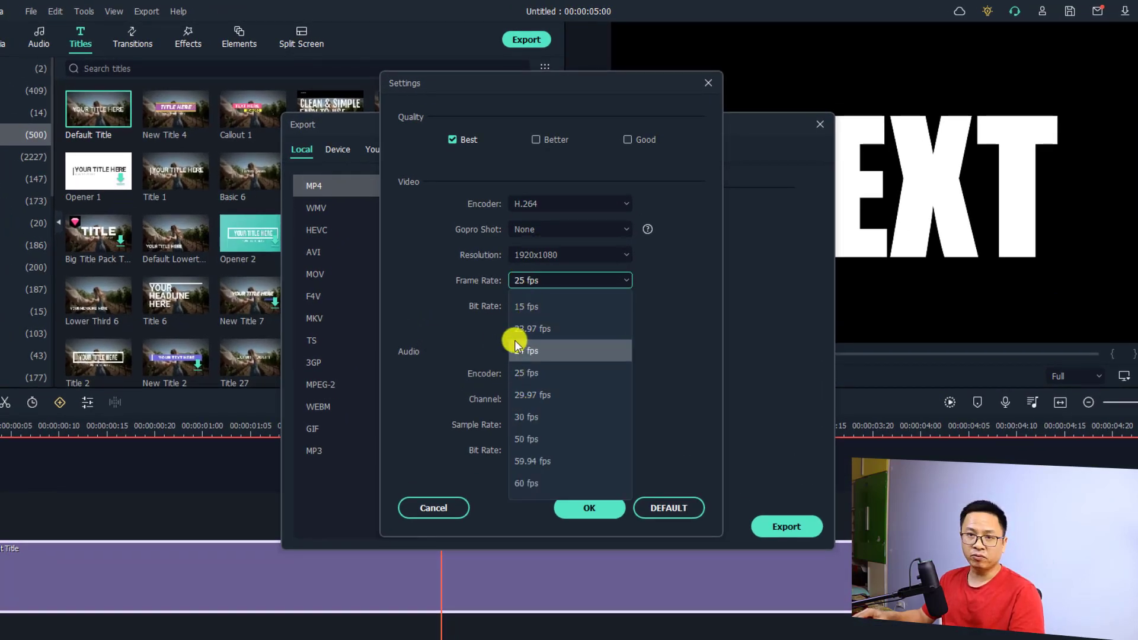
click(523, 485)
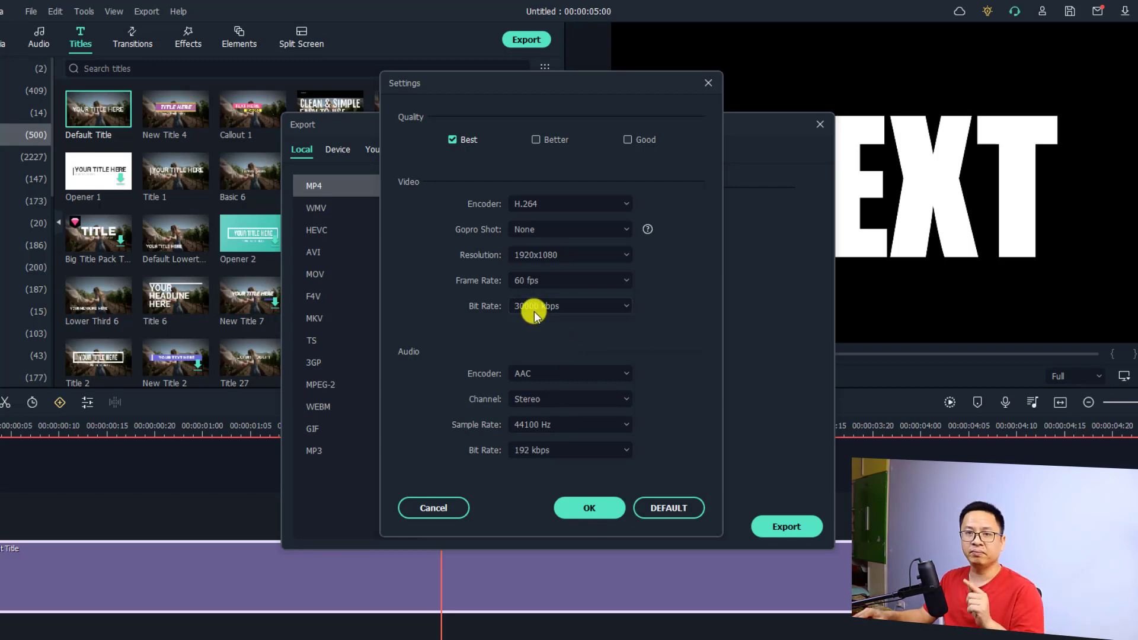
click(576, 510)
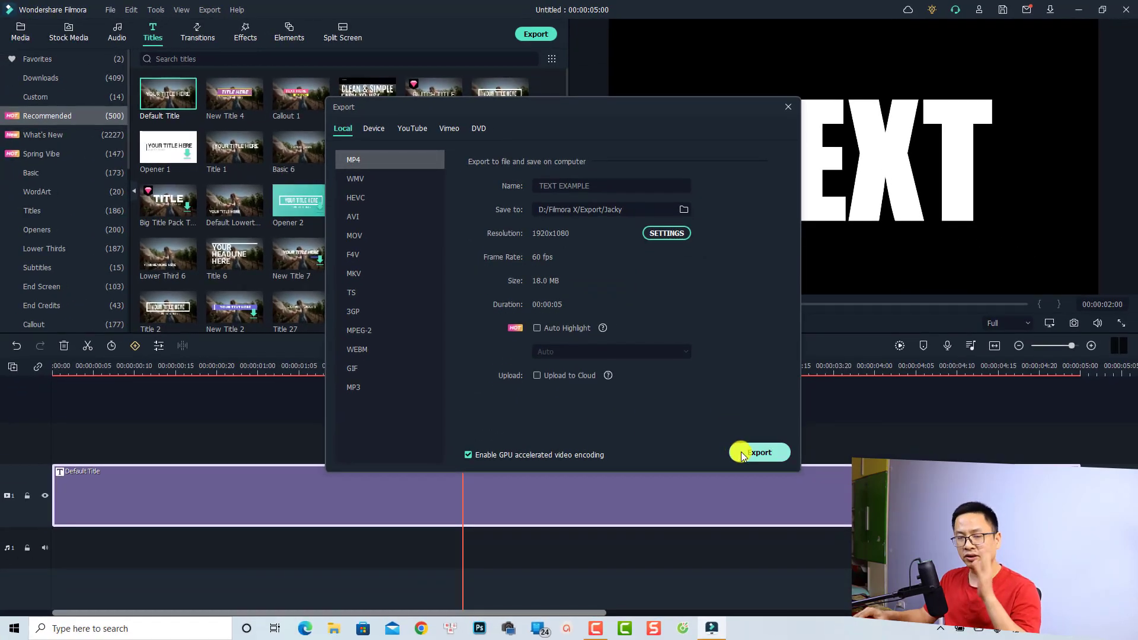
click(744, 454)
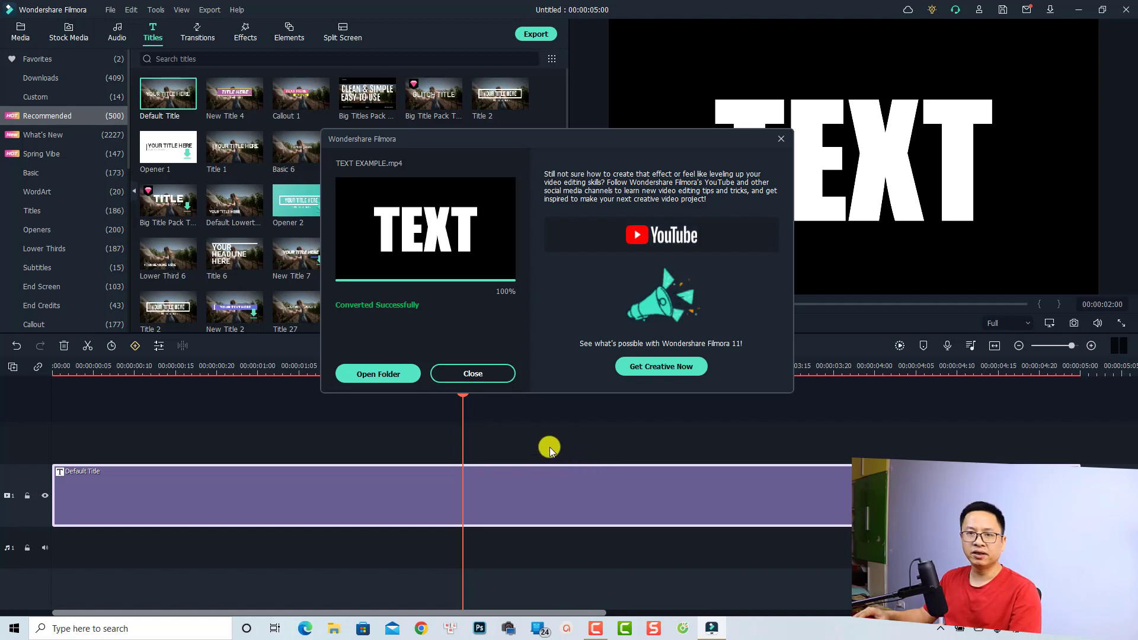
Open the export folder and import TEXT EXAMPLE.mp4 from it into the project media.
click(380, 374)
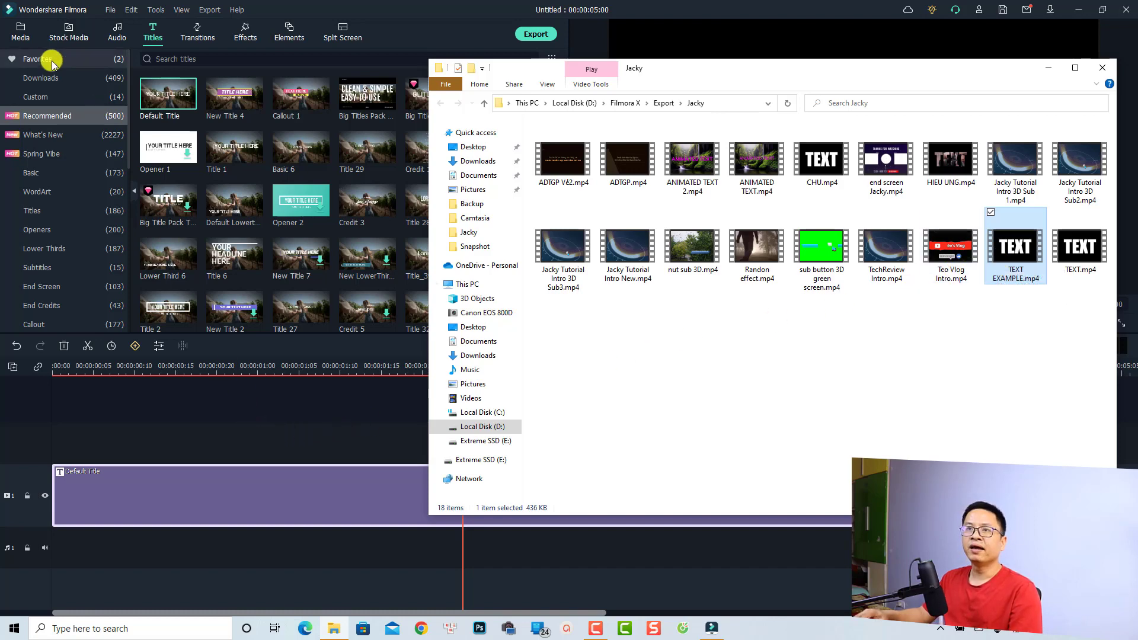
click(24, 29)
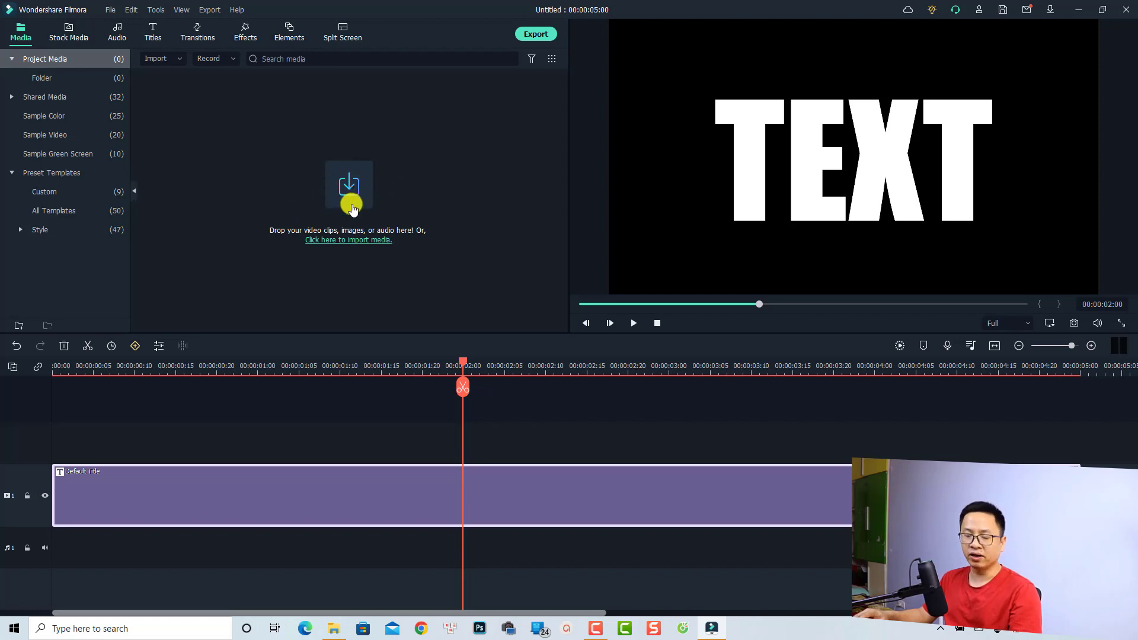
click(333, 629)
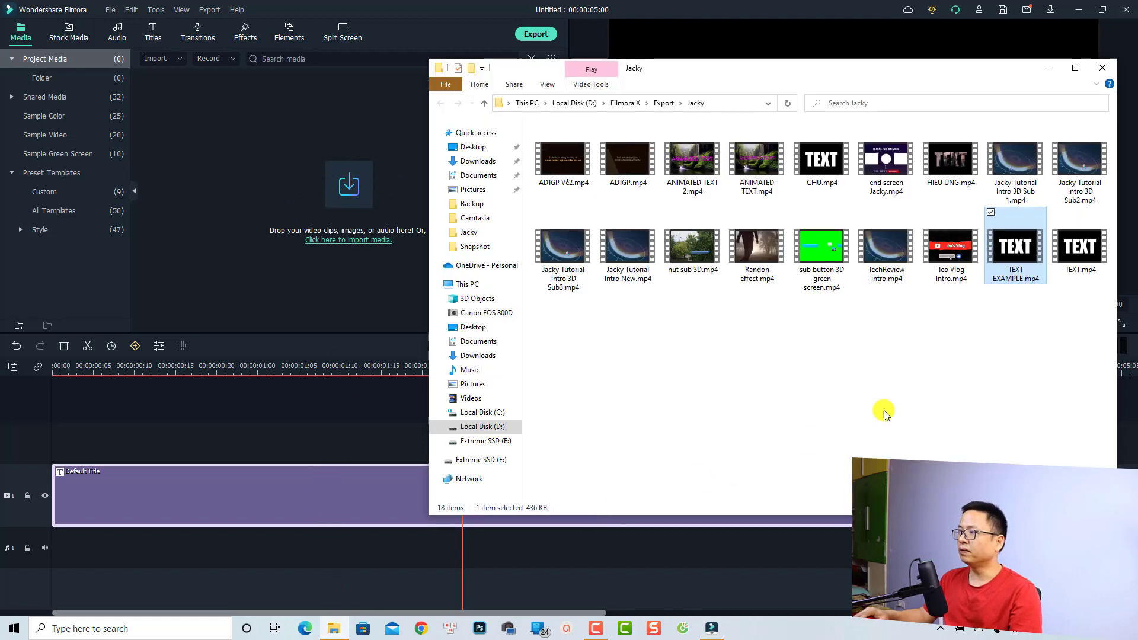
drag(1016, 252, 260, 196)
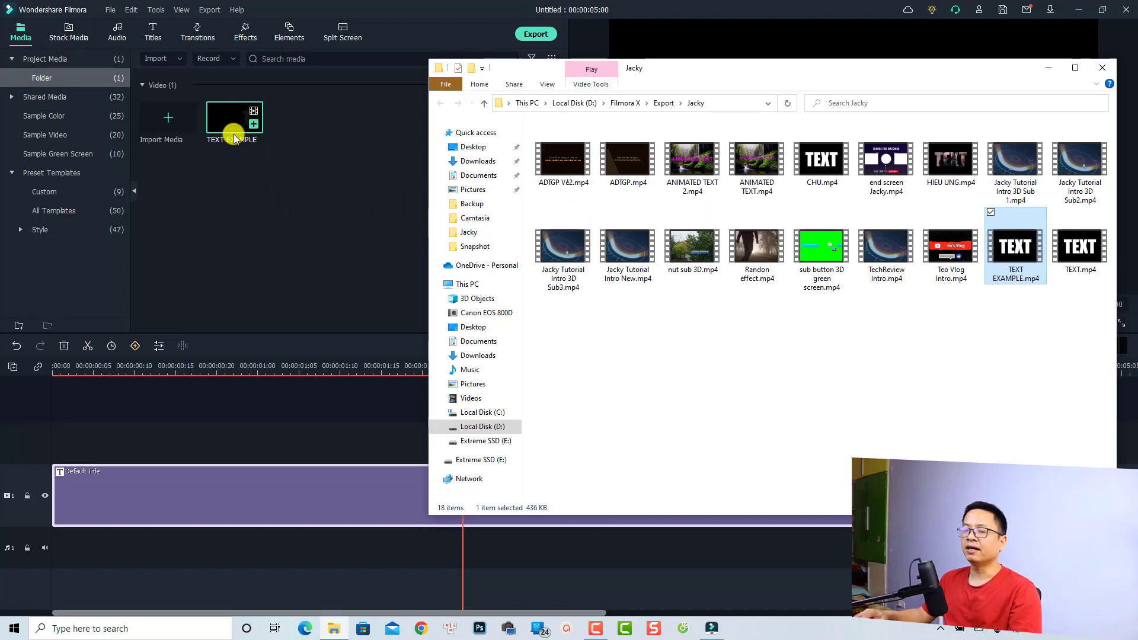
click(326, 246)
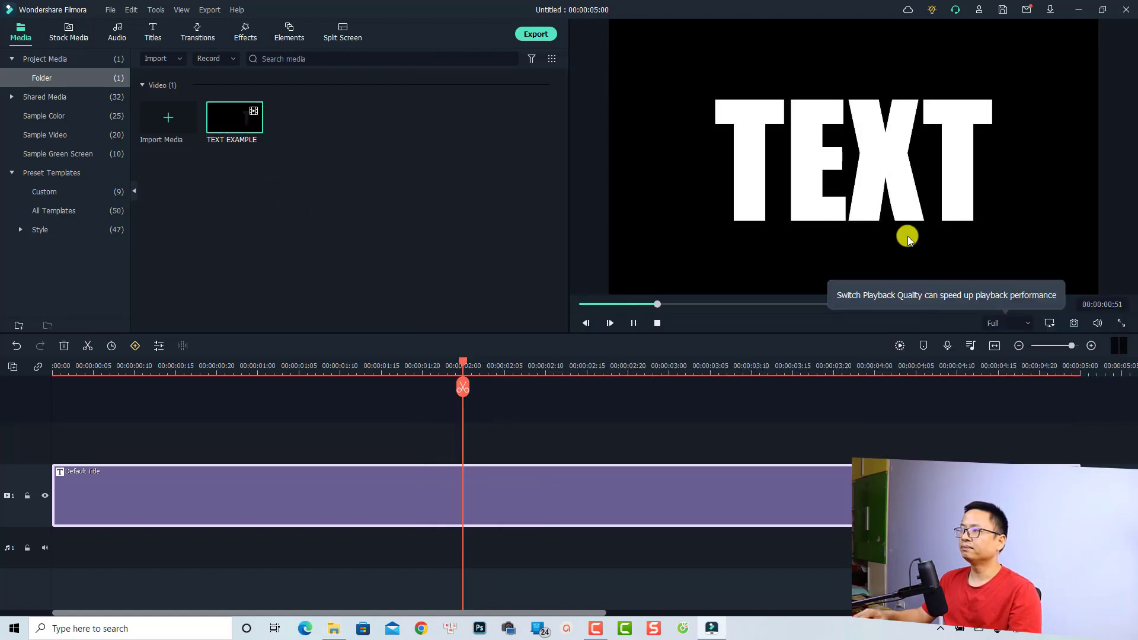
Stop the playback and delete the default title clip from the timeline.
key(space)
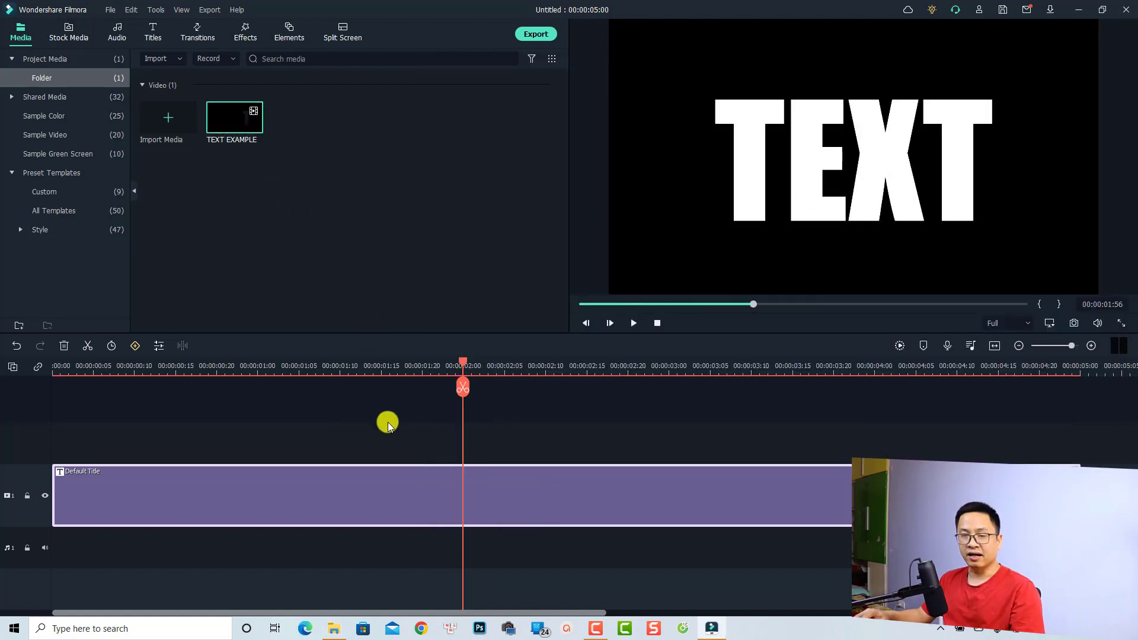
drag(589, 423, 374, 552)
key(Delete)
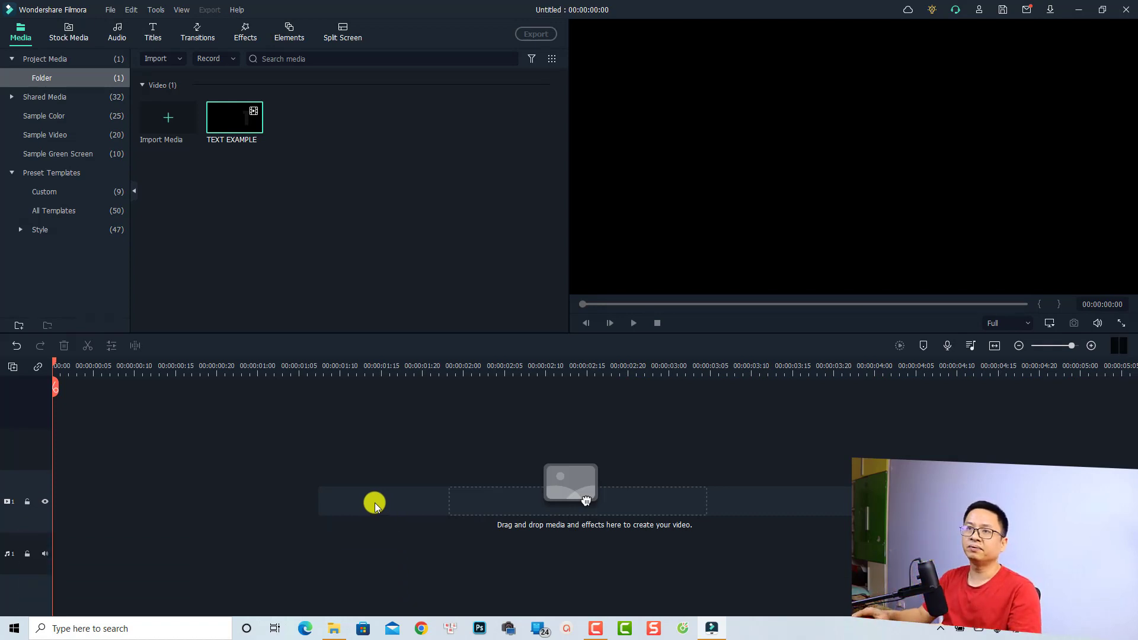
Place the downloaded stock clip of the photographer at the timeline start, keeping the project settings at 1920 x 1080 25fps.
click(68, 32)
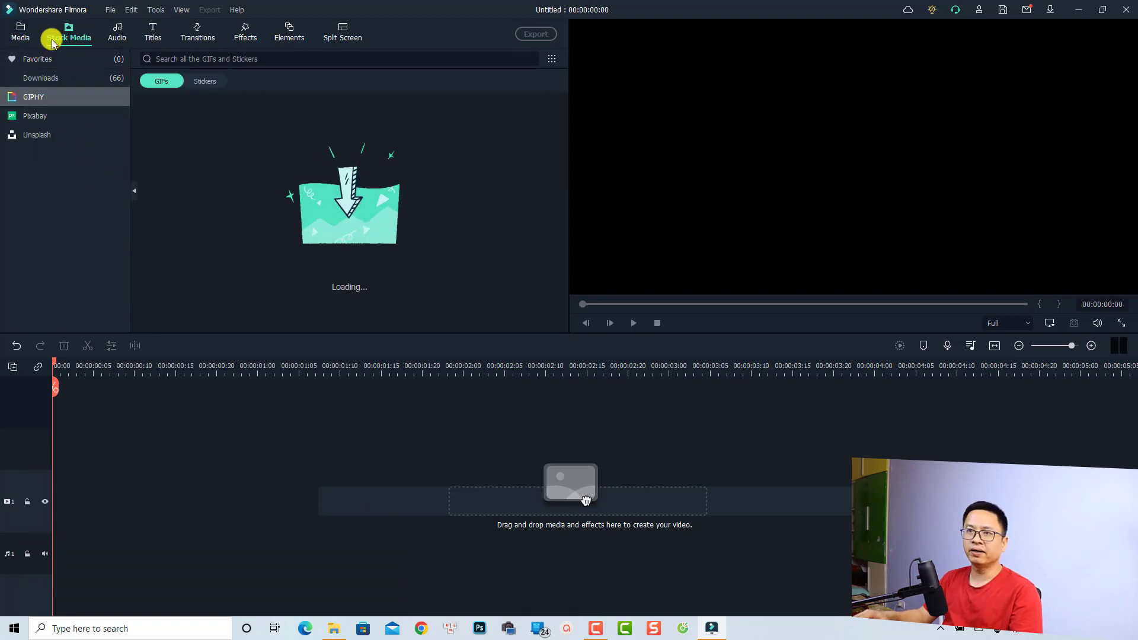
click(48, 79)
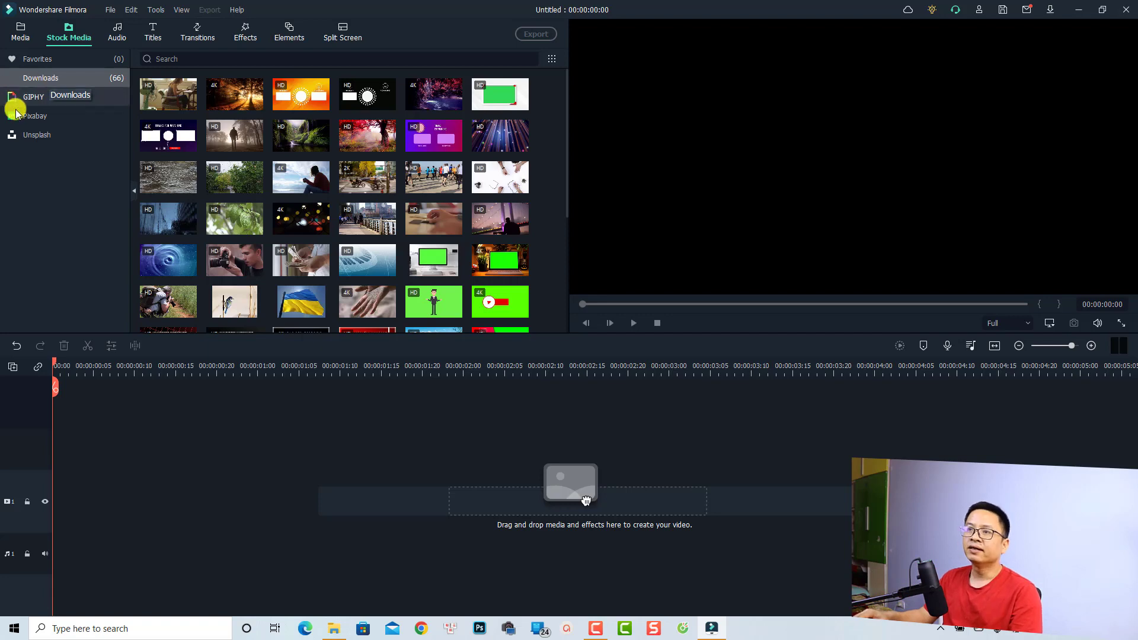
mouse_move(231, 272)
drag(231, 273, 56, 520)
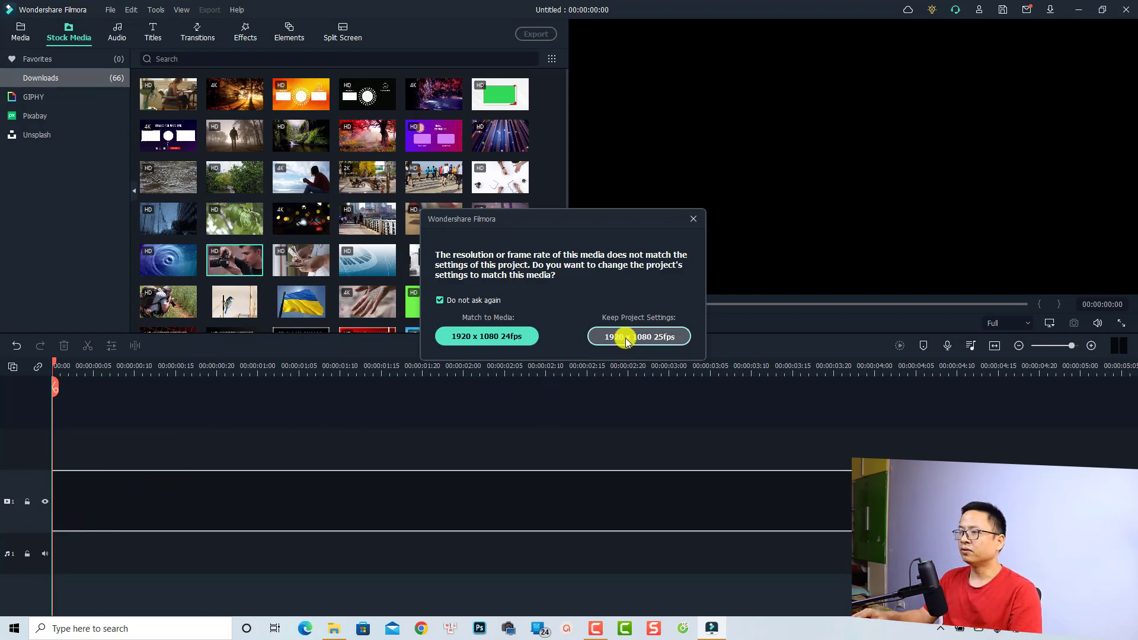
click(604, 336)
Preview the photographer clip, split it at 00:00:04:23 and delete the part after the cut.
key(space)
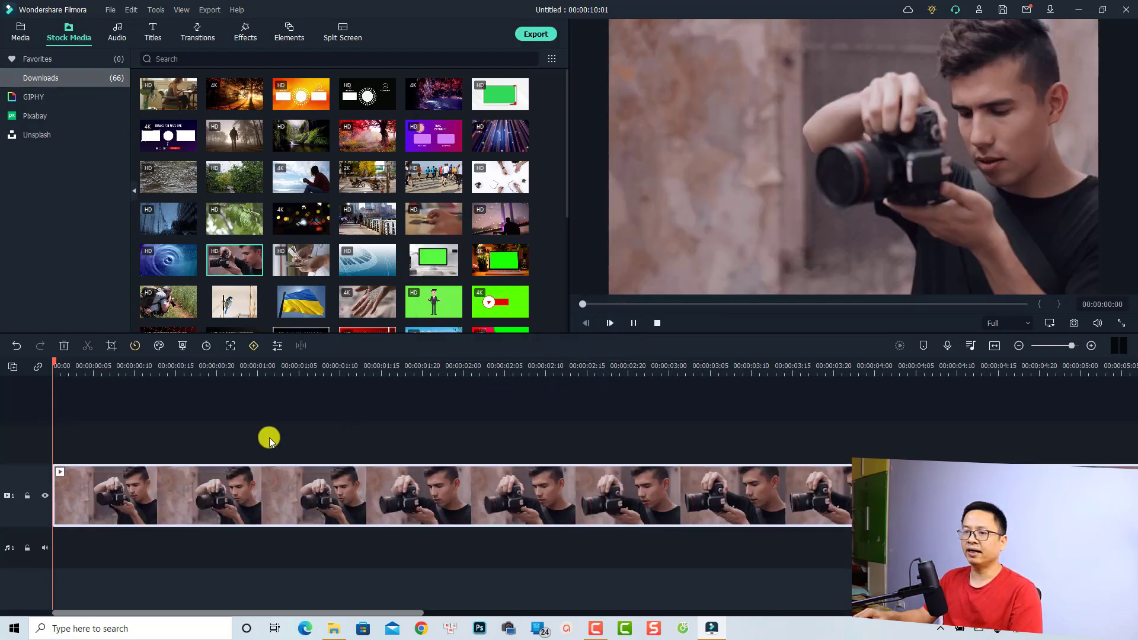
key(space)
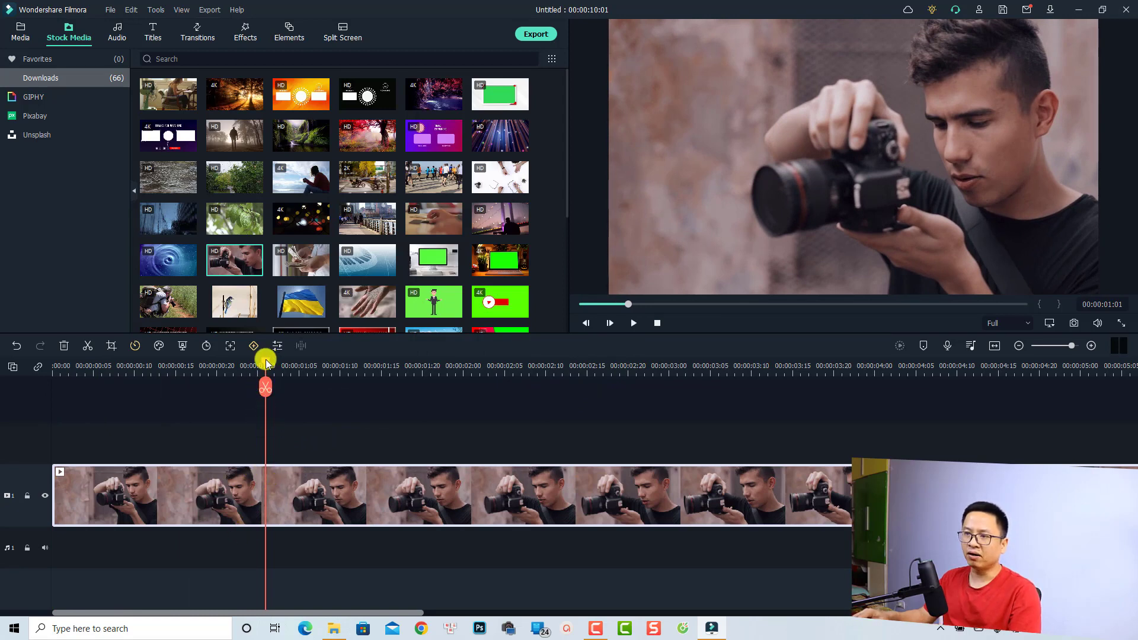
drag(265, 363, 1067, 409)
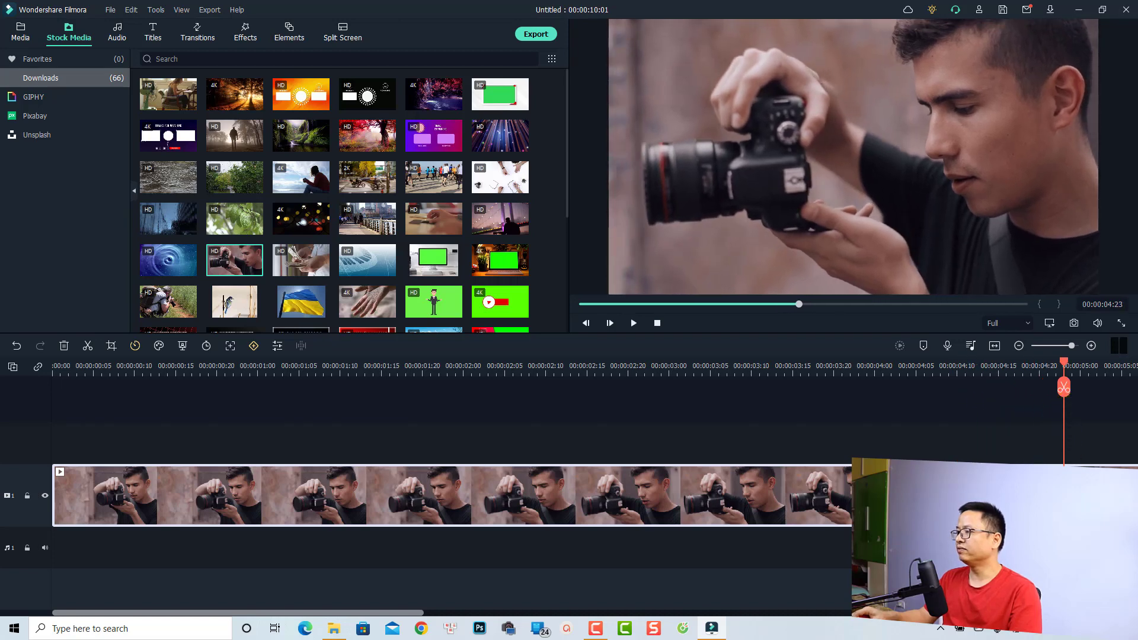
click(1063, 388)
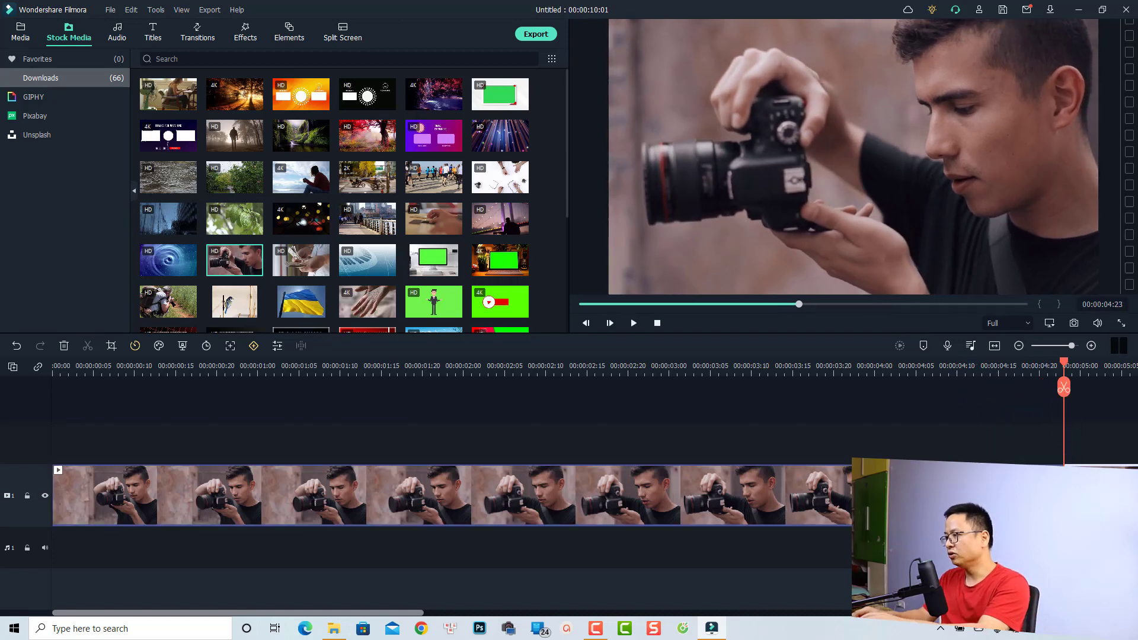
key(Delete)
Place the TEXT EXAMPLE clip at the start of the track above the photographer clip and preview it from the beginning.
click(92, 372)
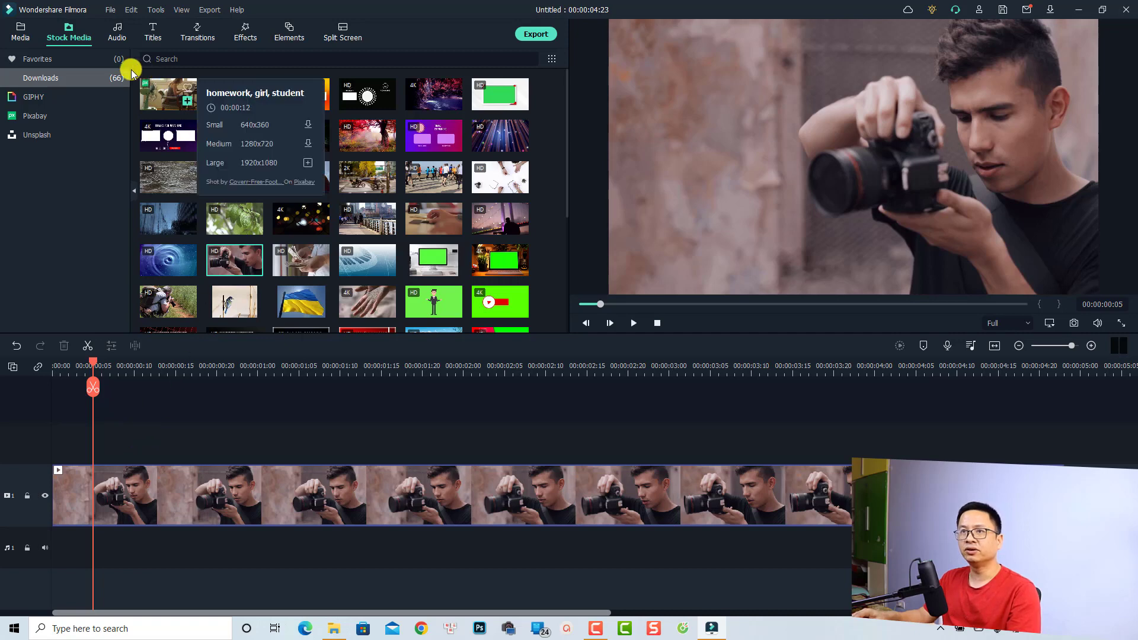
click(21, 32)
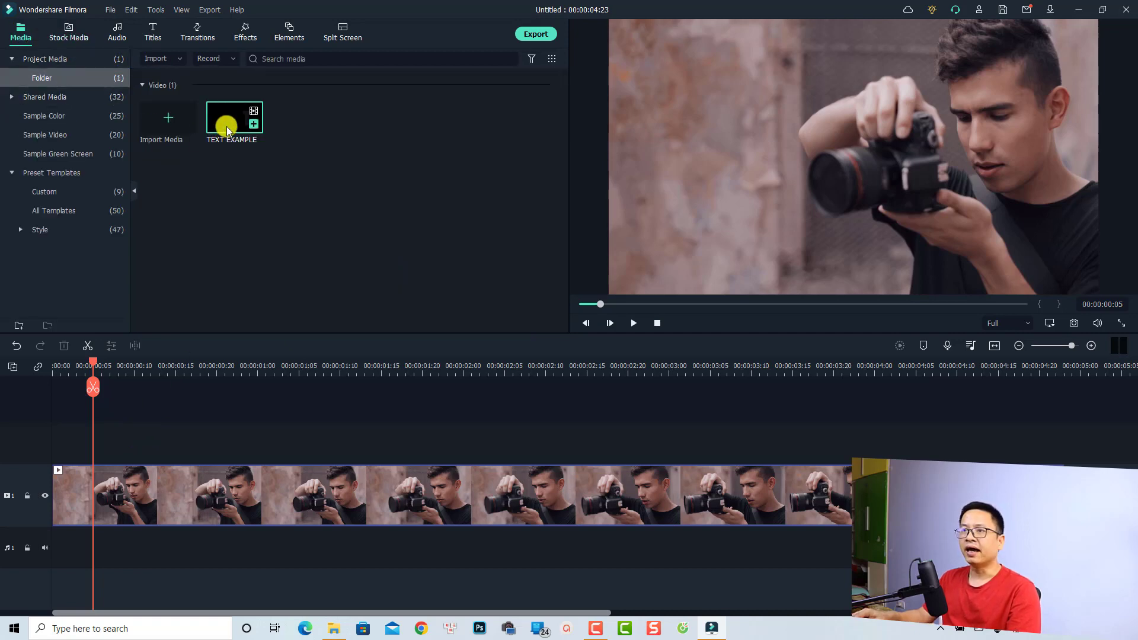
drag(223, 116, 35, 431)
click(53, 366)
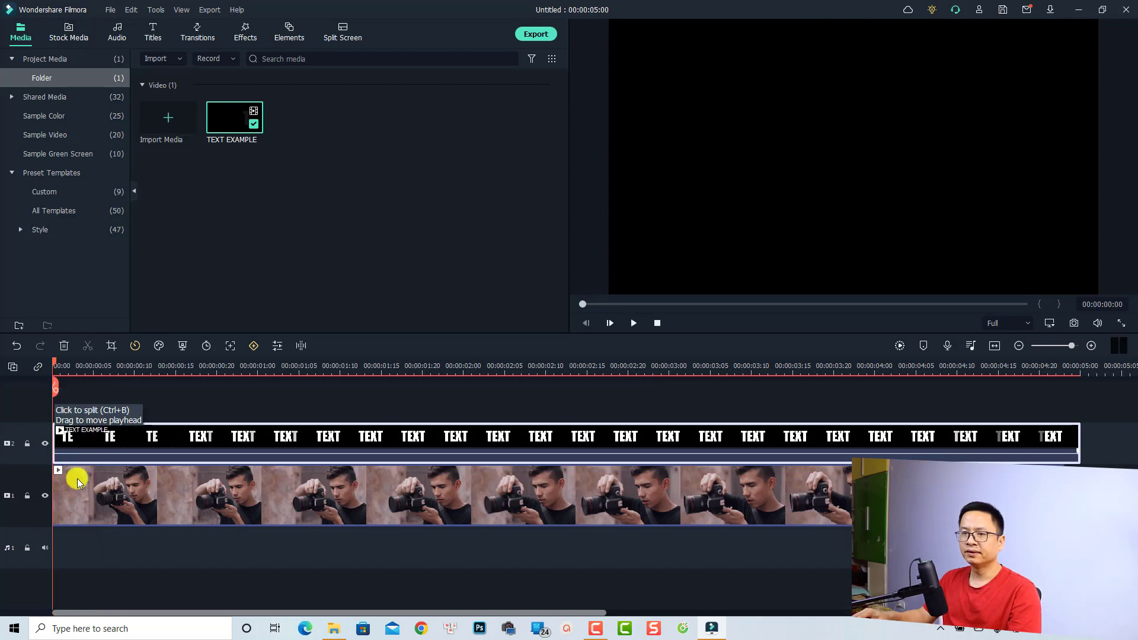
key(space)
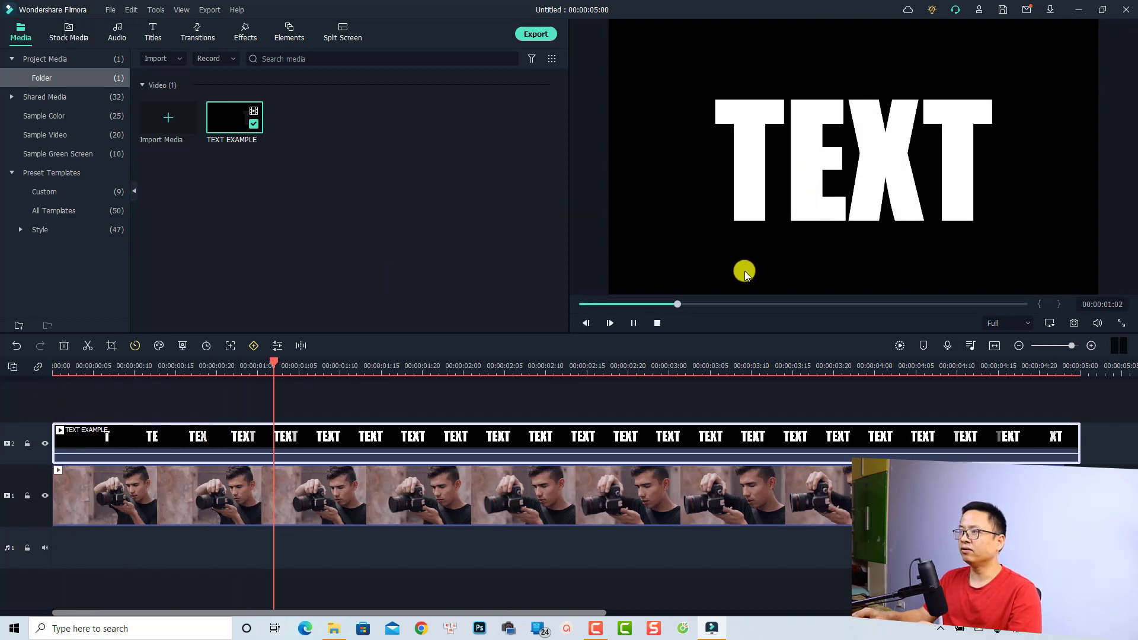
key(space)
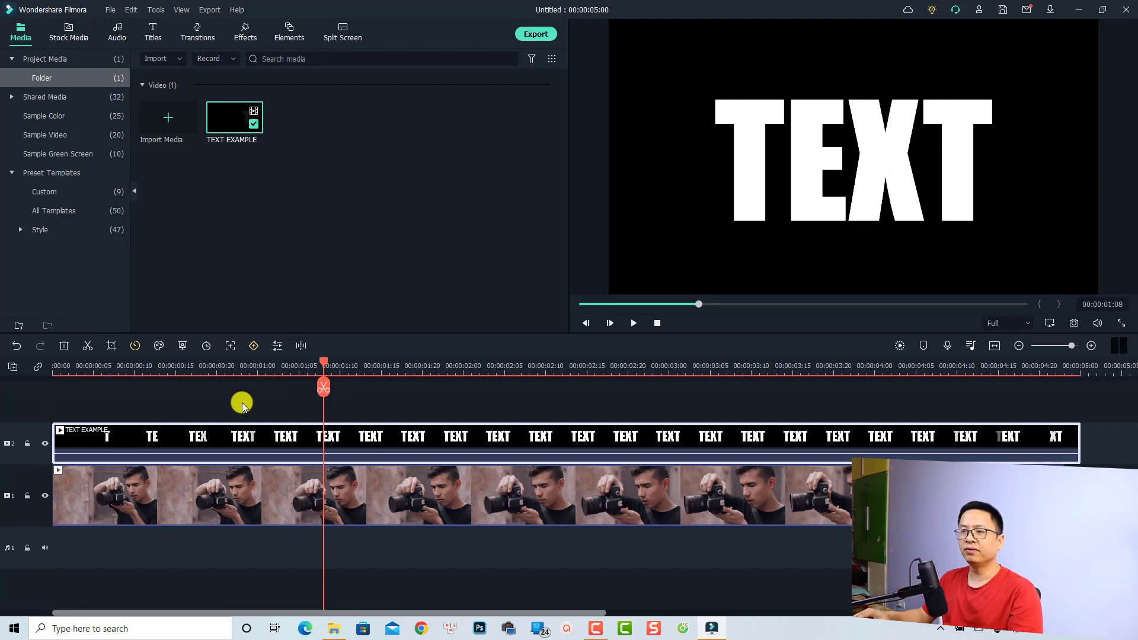
Set the TEXT EXAMPLE clip's blending mode to Multiply and apply it.
double_click(113, 433)
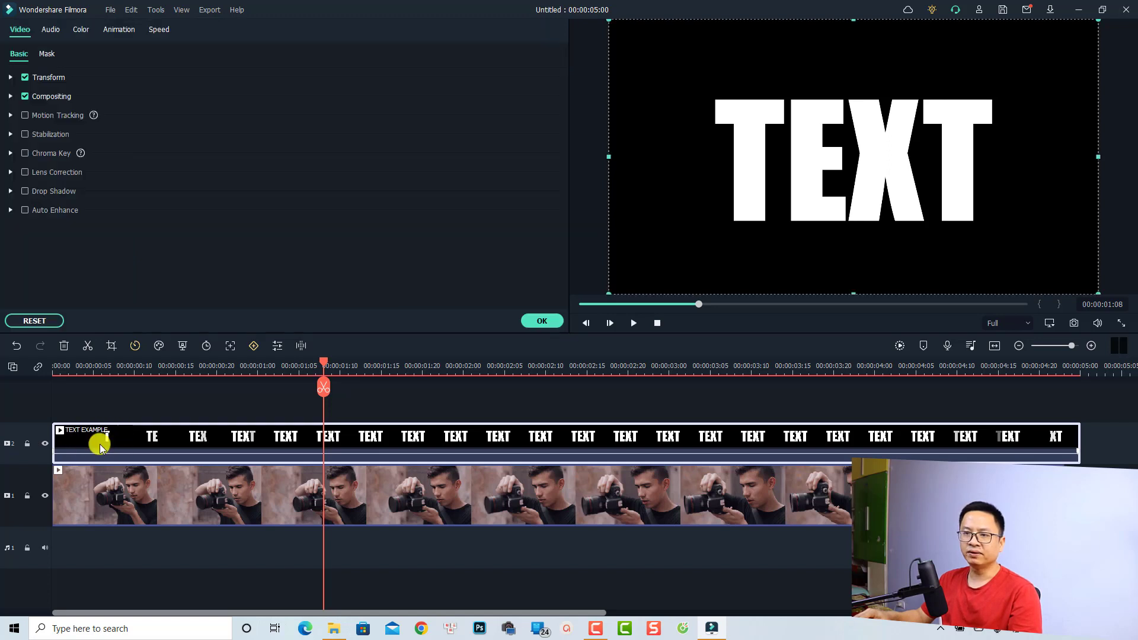
click(10, 97)
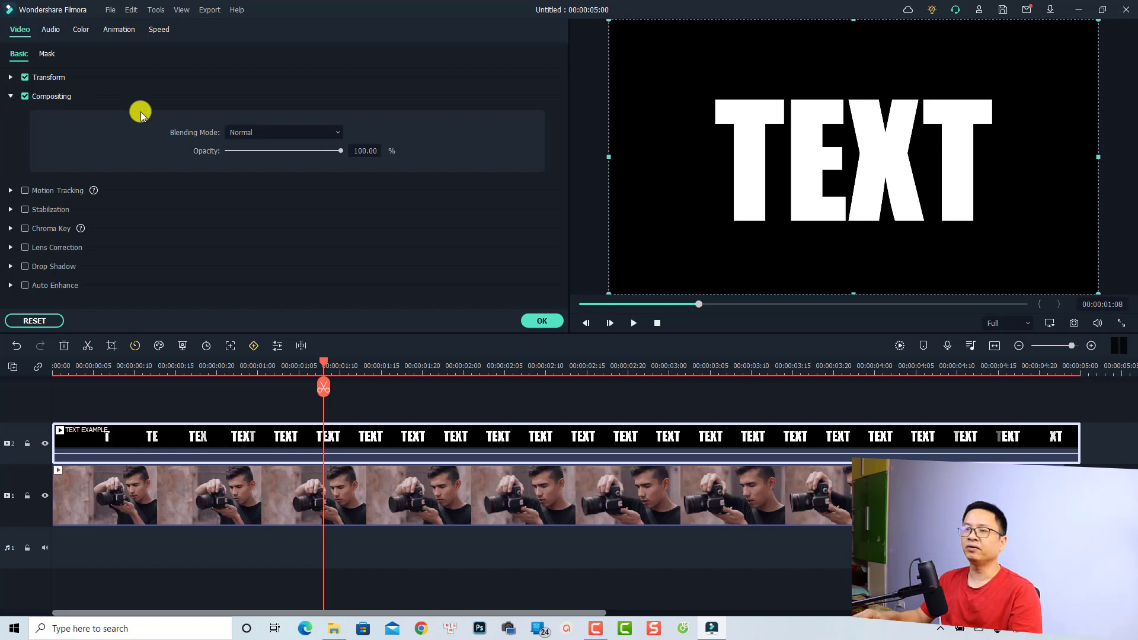
click(330, 135)
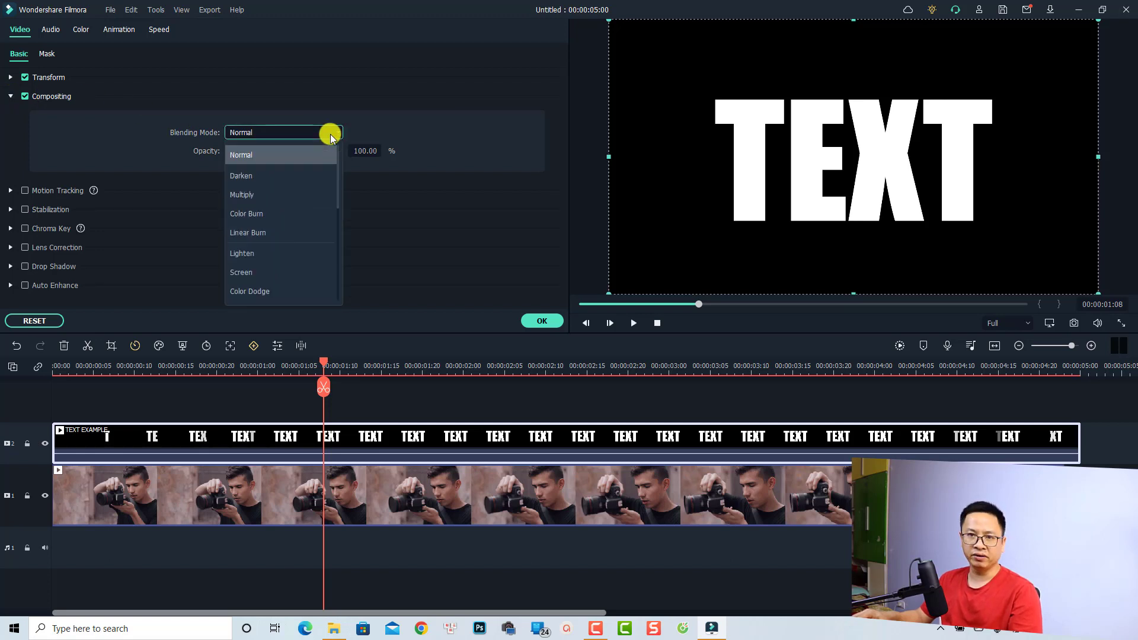
click(263, 196)
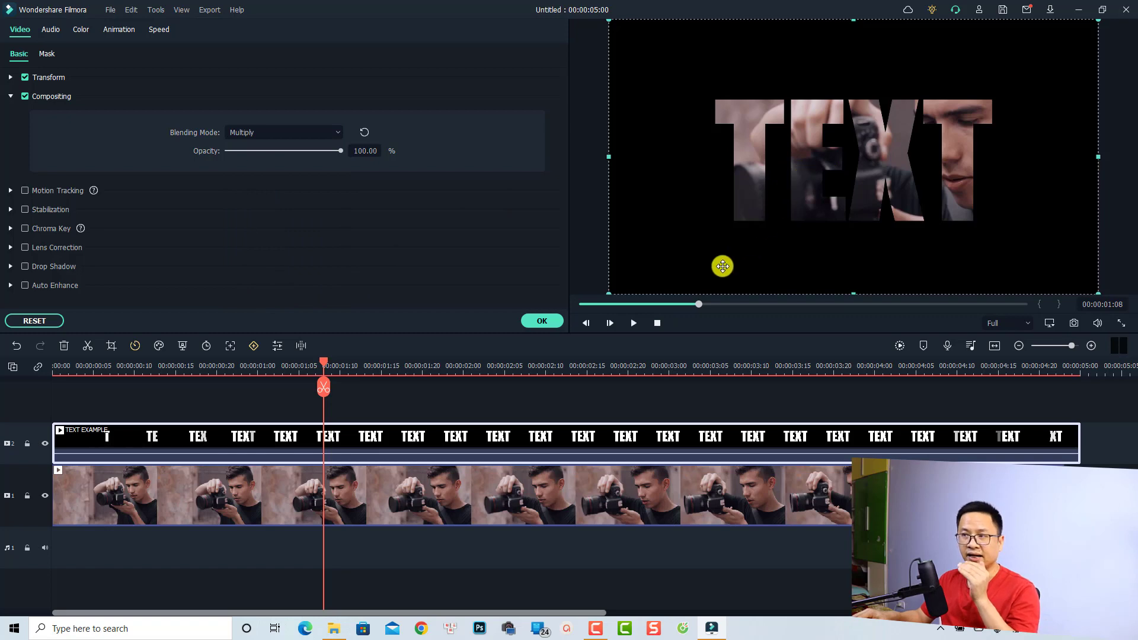
click(541, 323)
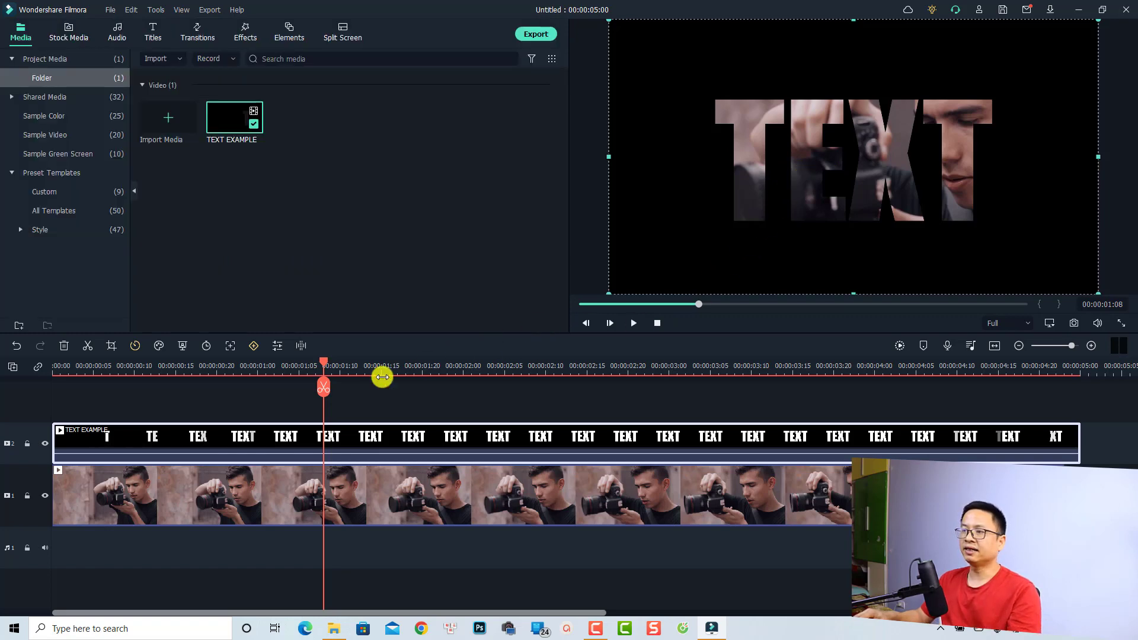
Play the blended text and footage from the start of the timeline to about the two-second mark.
click(53, 373)
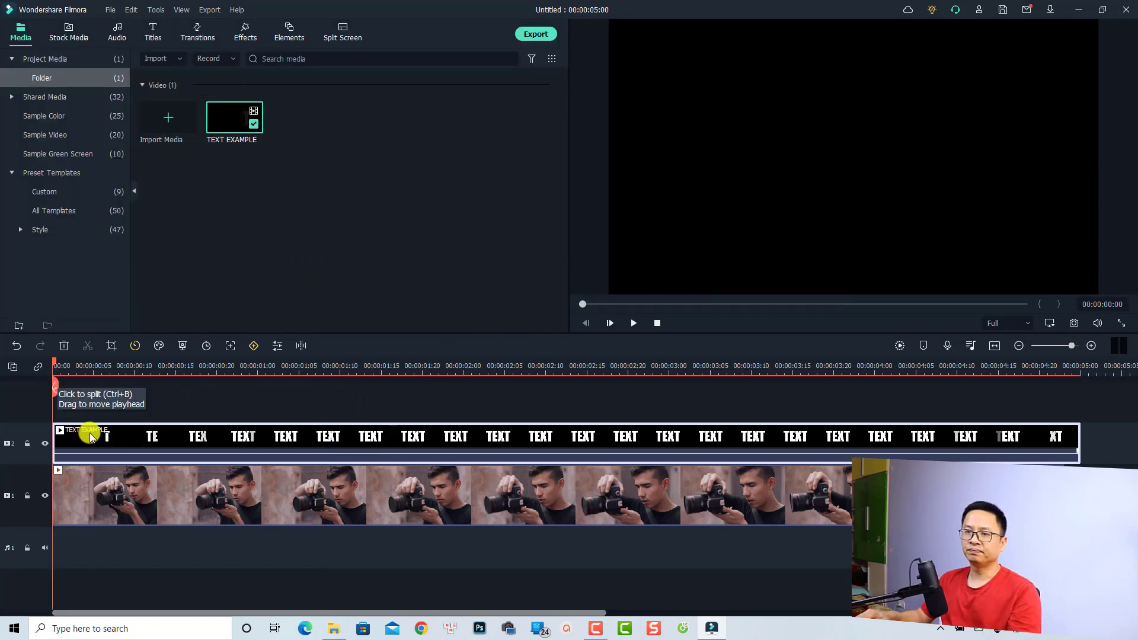
key(space)
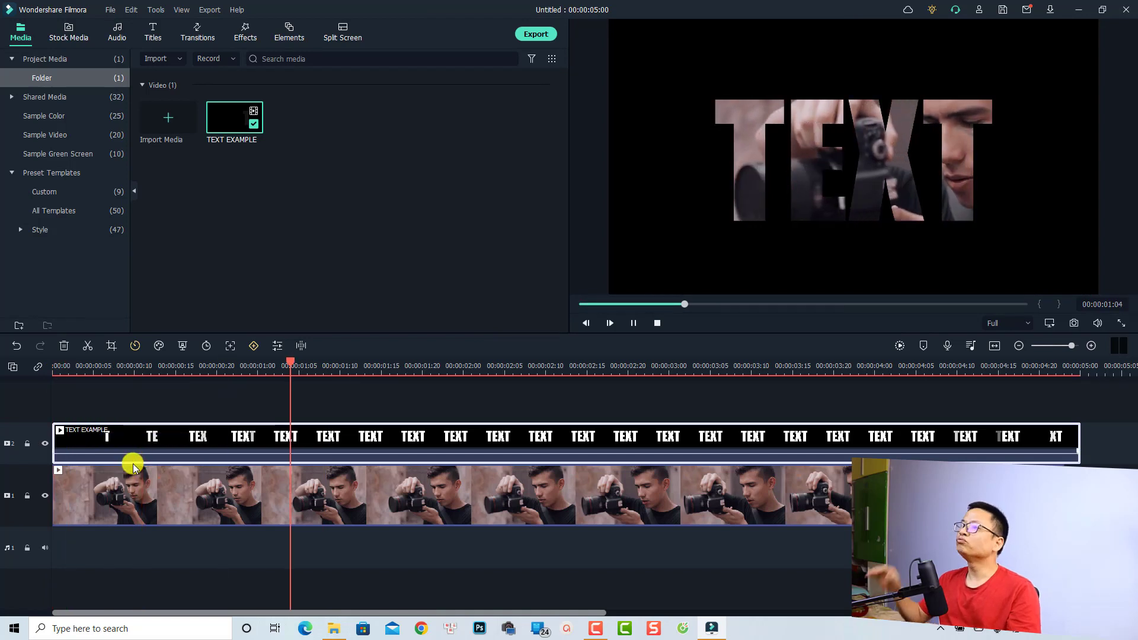
key(space)
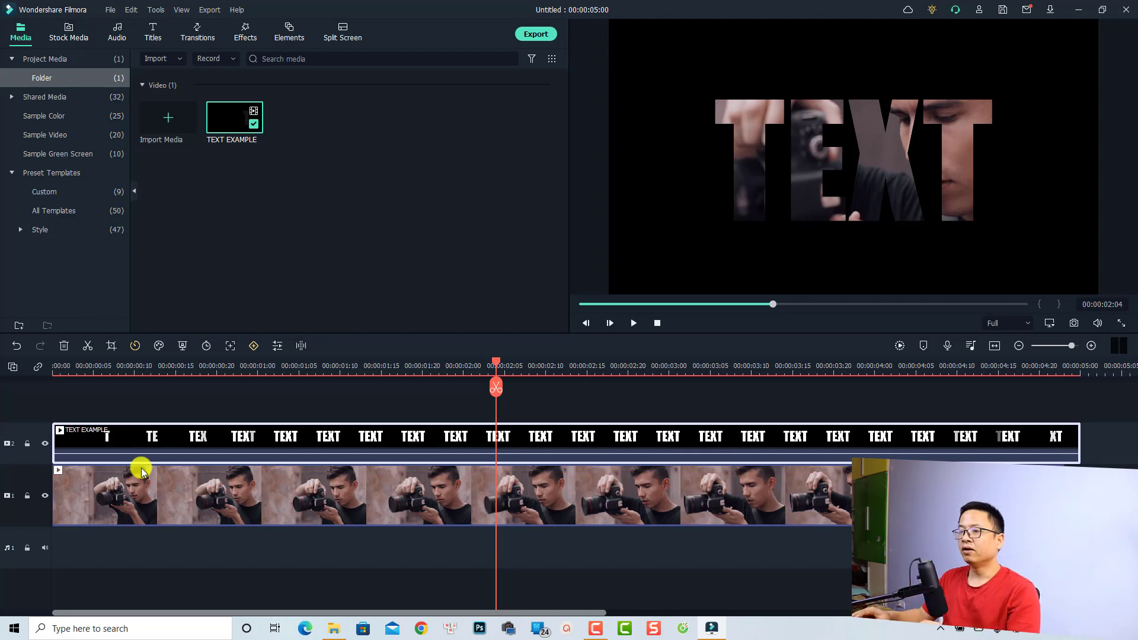
Play from the beginning to 00:00:01:07 and add an animation keyframe to the TEXT EXAMPLE clip there.
click(59, 368)
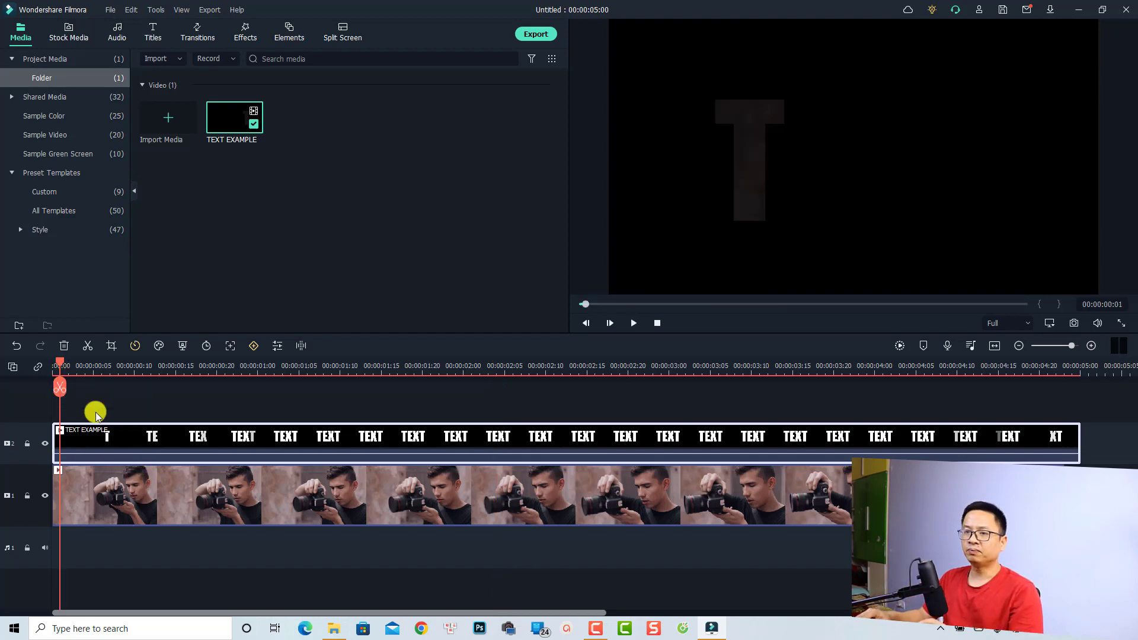
key(space)
key(space)
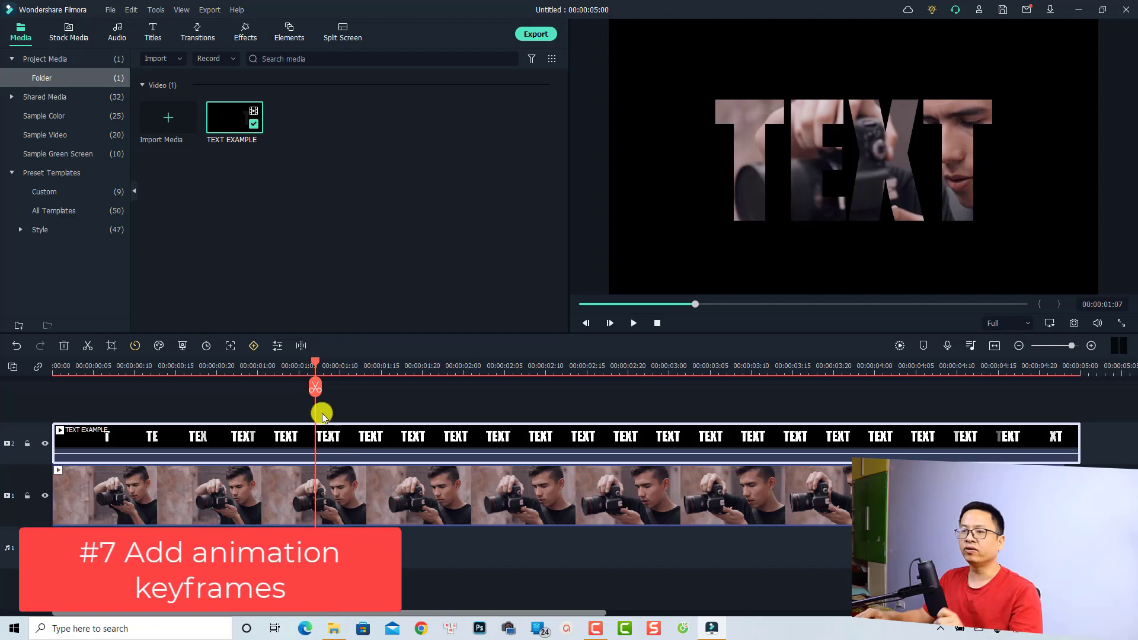
click(253, 345)
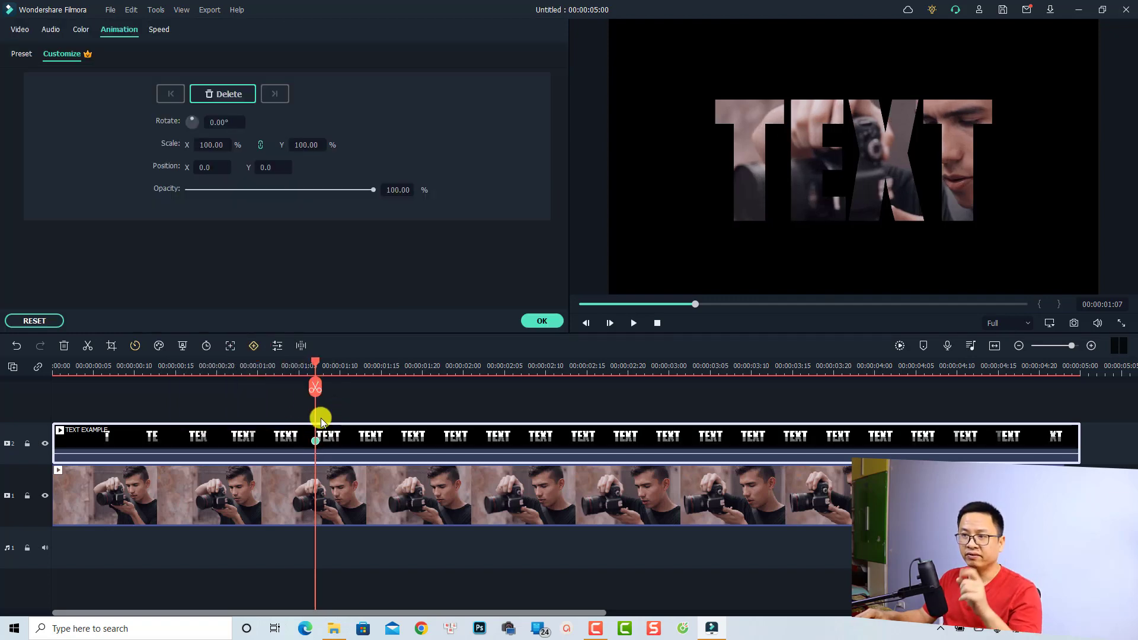
Add a second keyframe at 00:00:01:13 with the TEXT EXAMPLE clip scaled to 400% and apply the animation.
drag(318, 368, 367, 377)
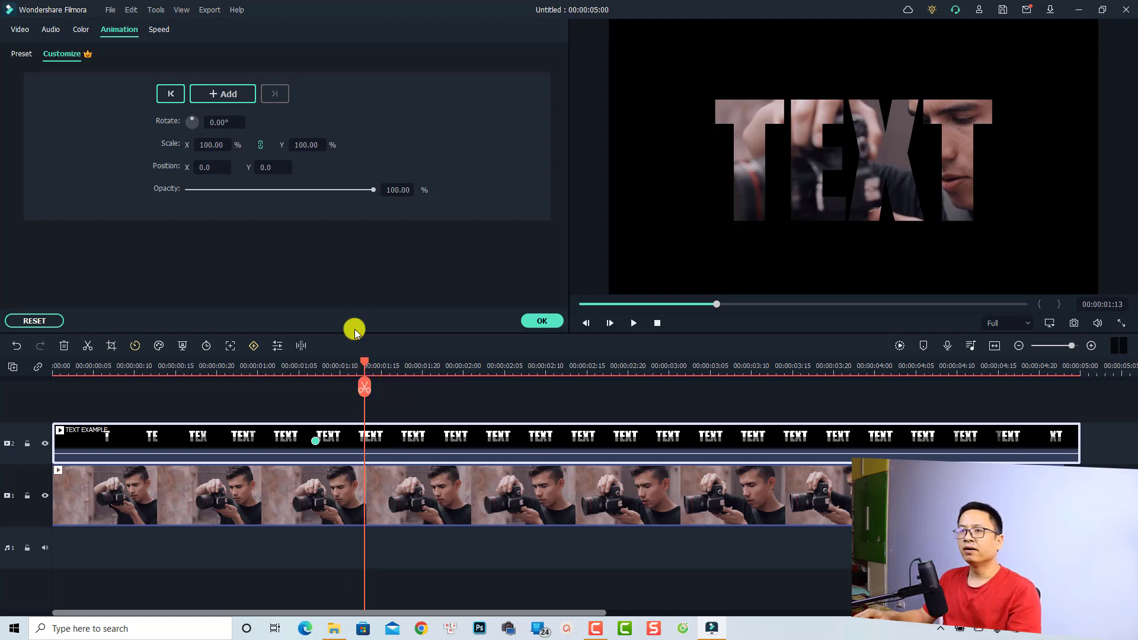
click(206, 146)
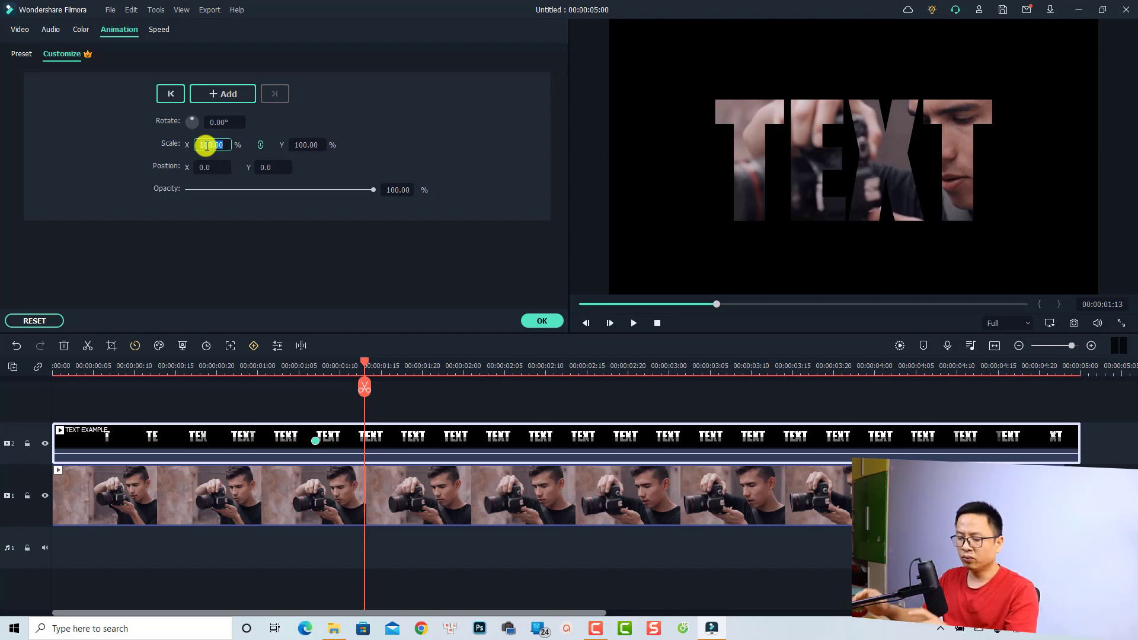
text(40)
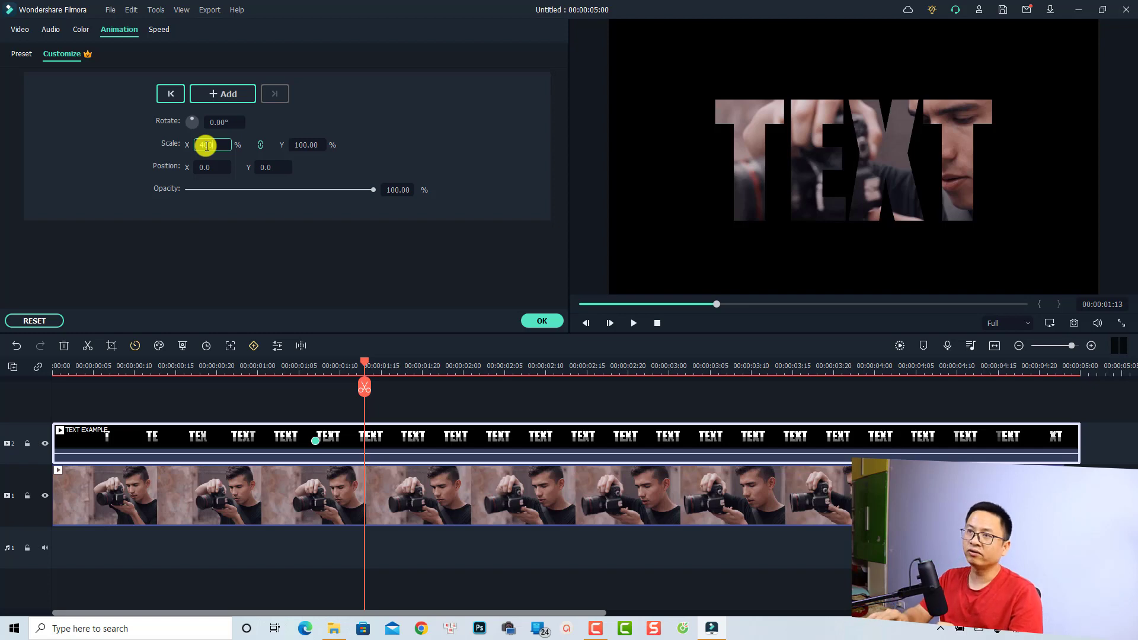
text(0)
key(Return)
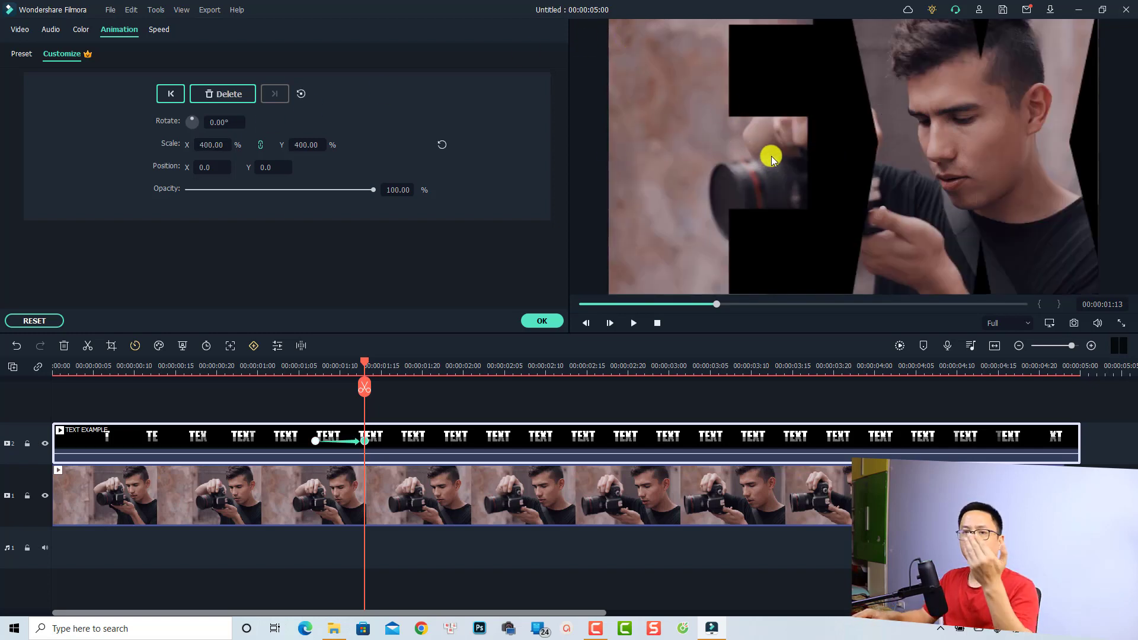
click(528, 321)
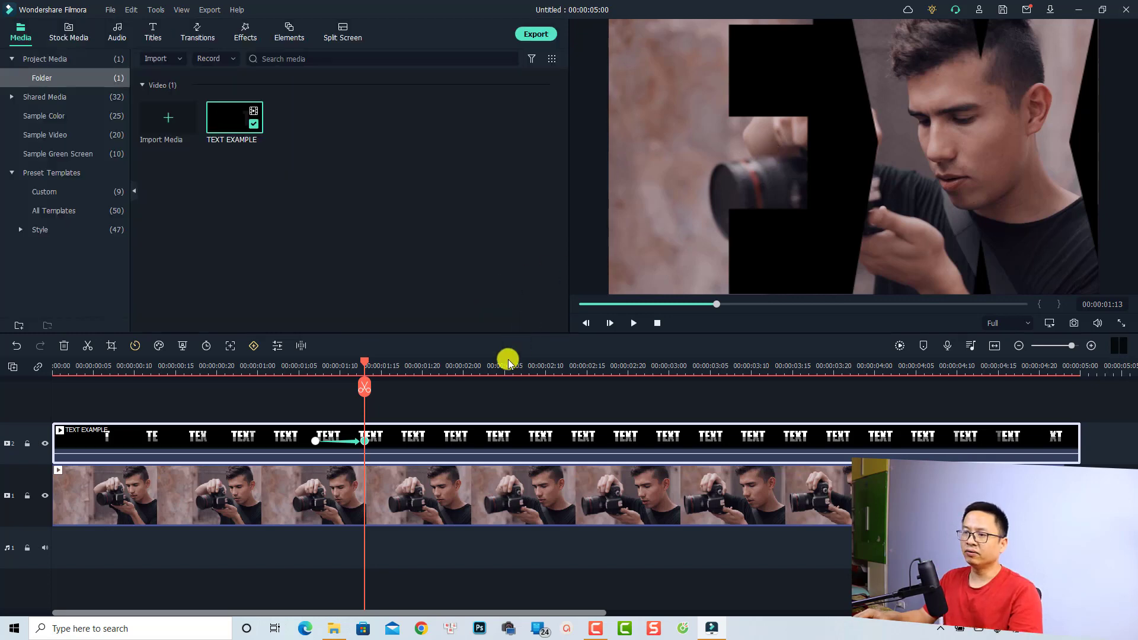
Play the zoom animation from before the first keyframe to about 00:00:02:12.
click(185, 369)
key(space)
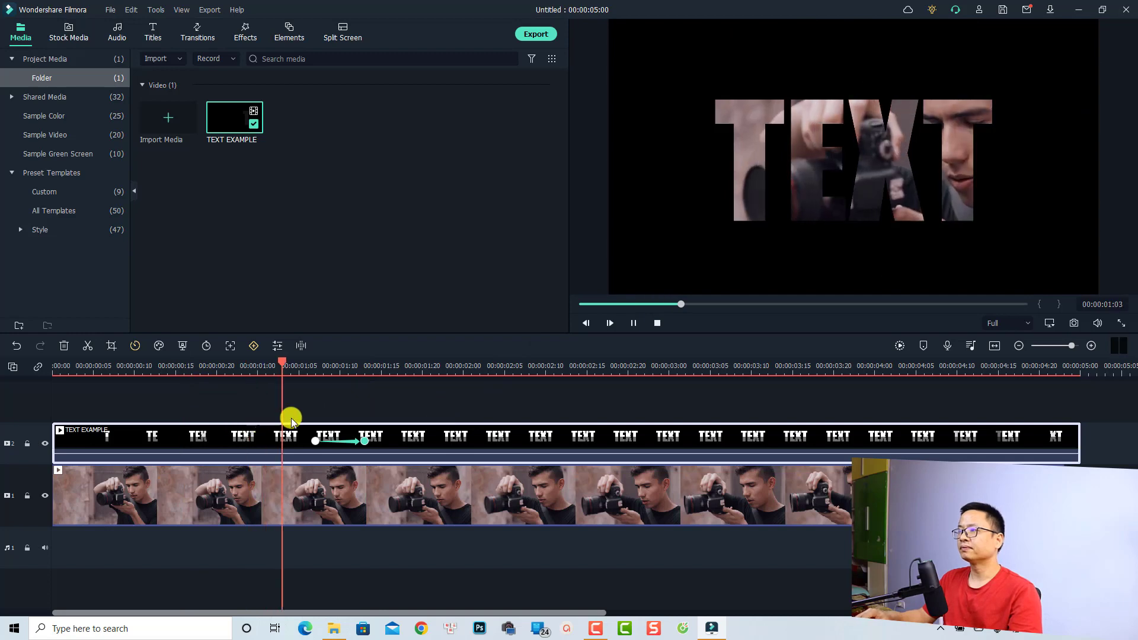
key(space)
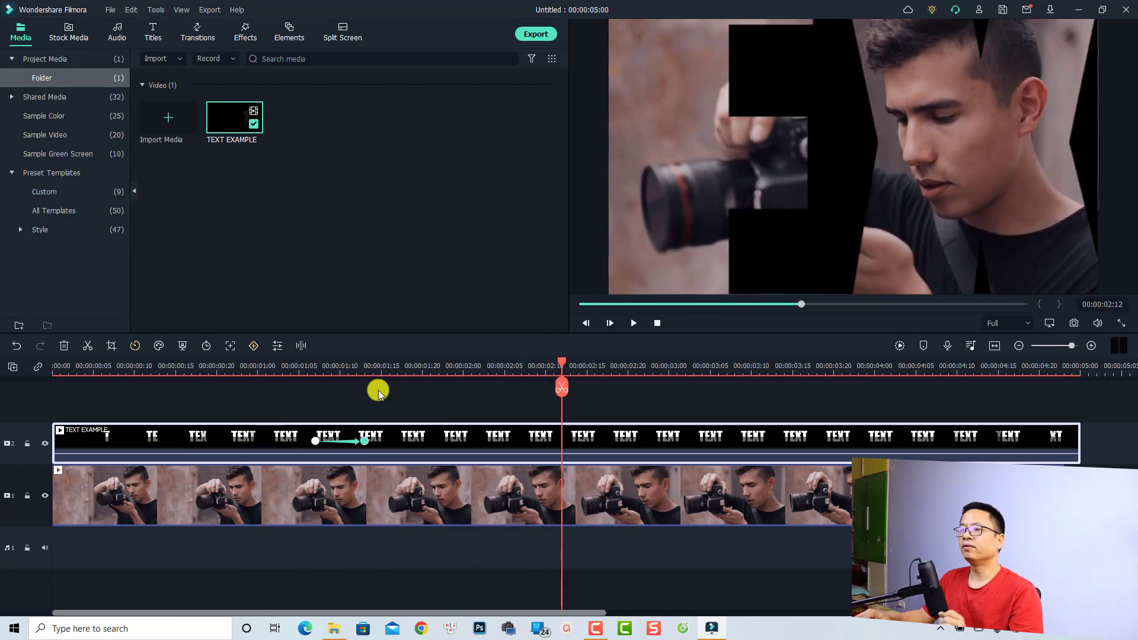
Split the TEXT EXAMPLE clip at its second keyframe, 00:00:01:13, and delete the part after the cut.
click(365, 369)
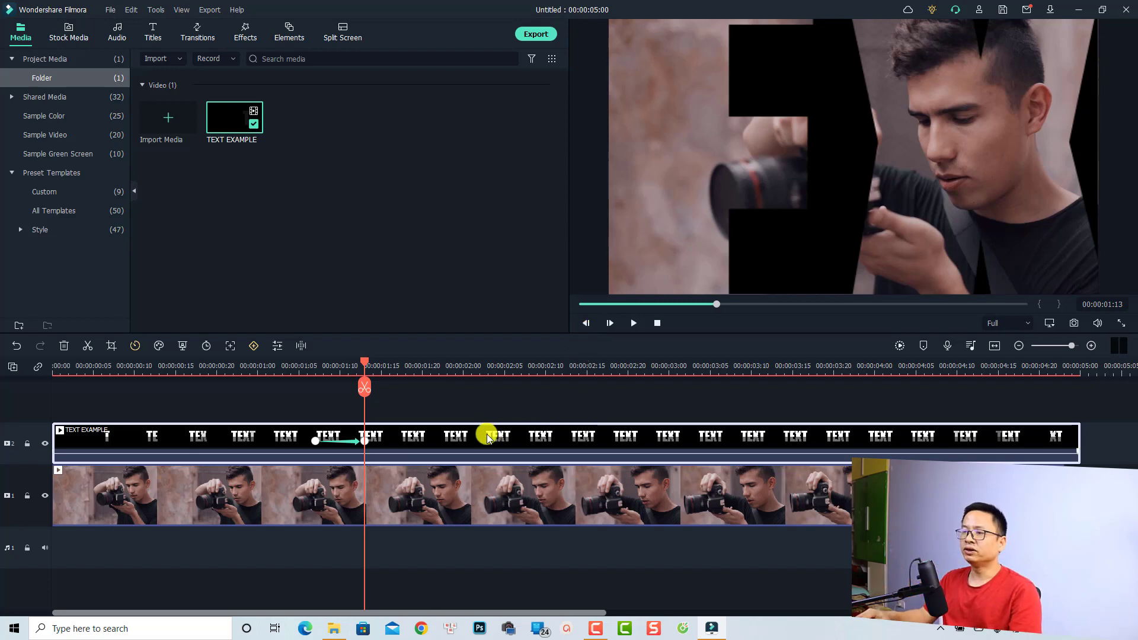
click(365, 390)
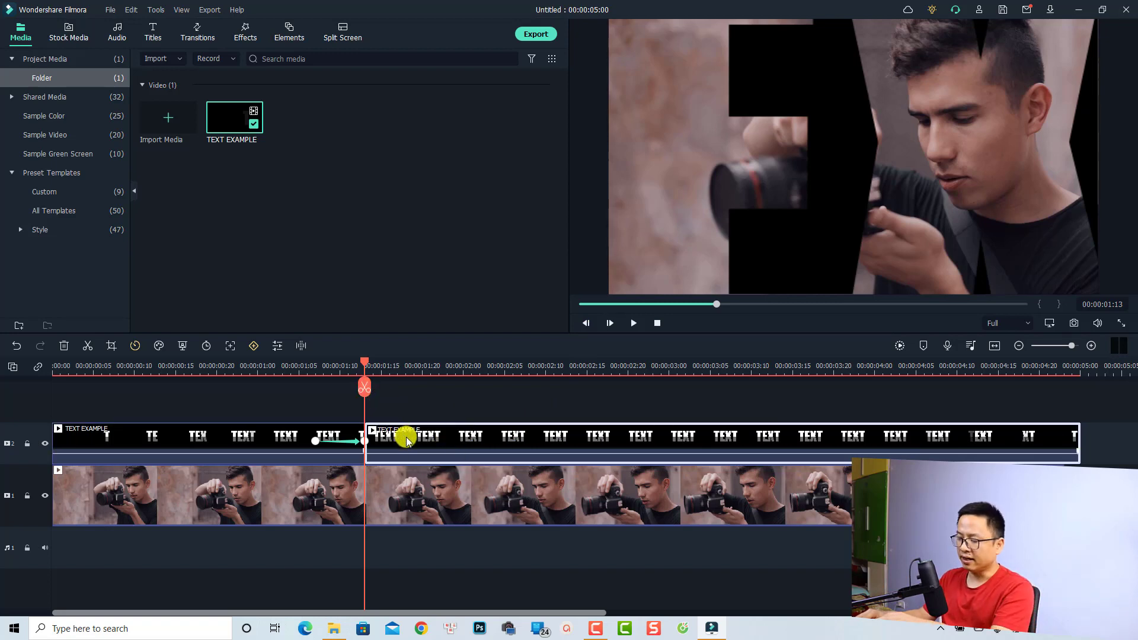
key(Delete)
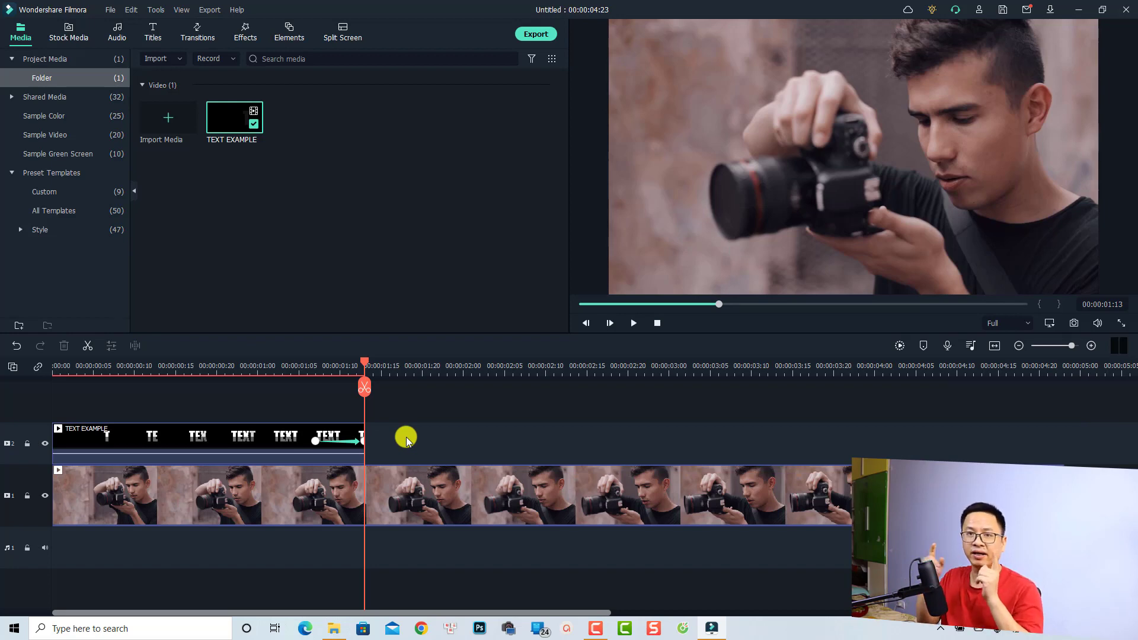
Play the trimmed text reveal from the start of the timeline.
click(56, 367)
key(space)
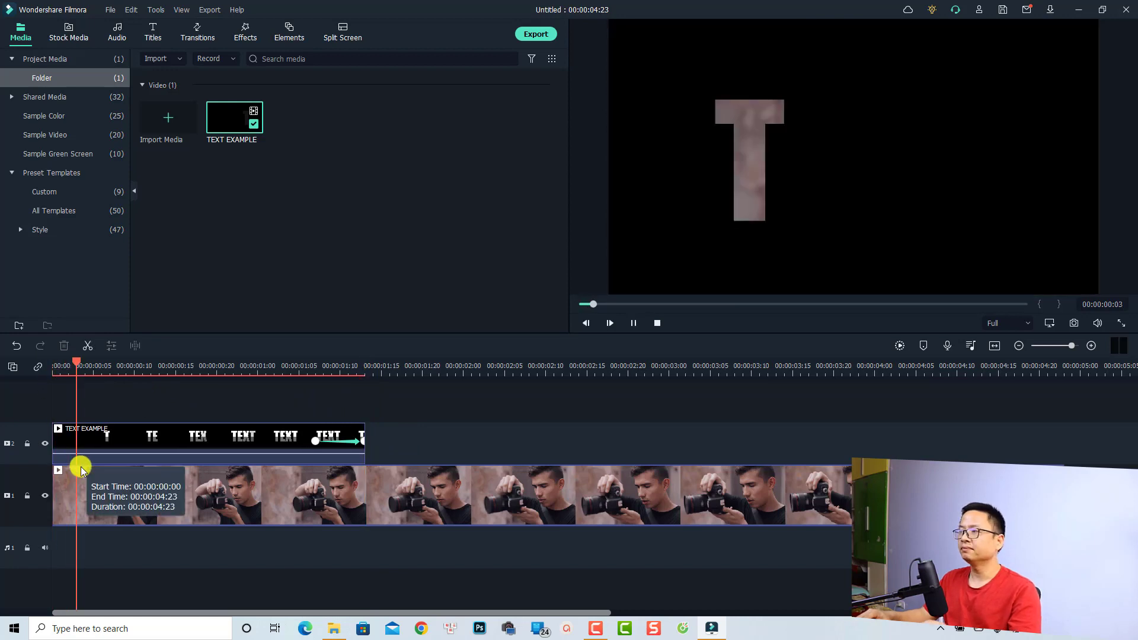